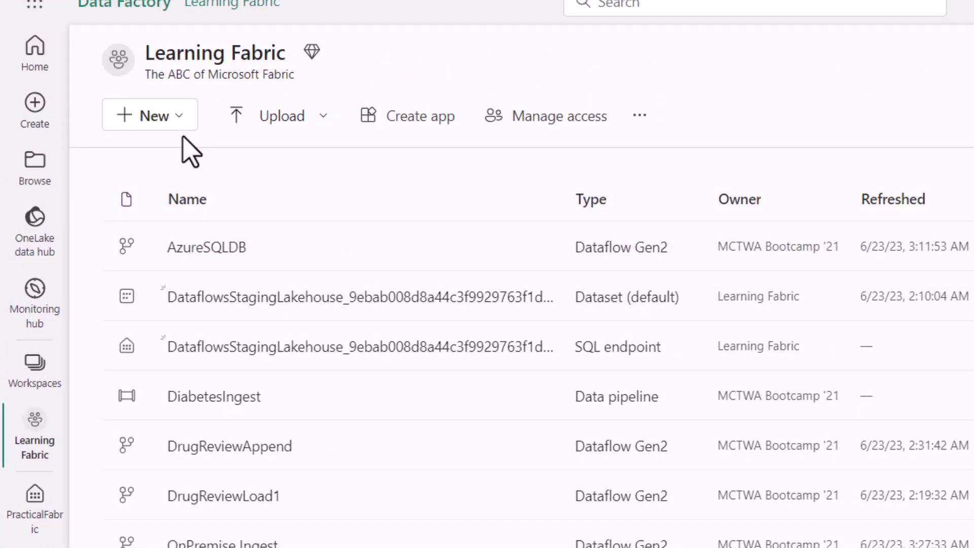
Step: Create a new Dataflow Gen2 that imports from an Excel workbook
{"action": "left_click", "coordinate": [182, 164]}
{"action": "mouse_move", "coordinate": [217, 194]}
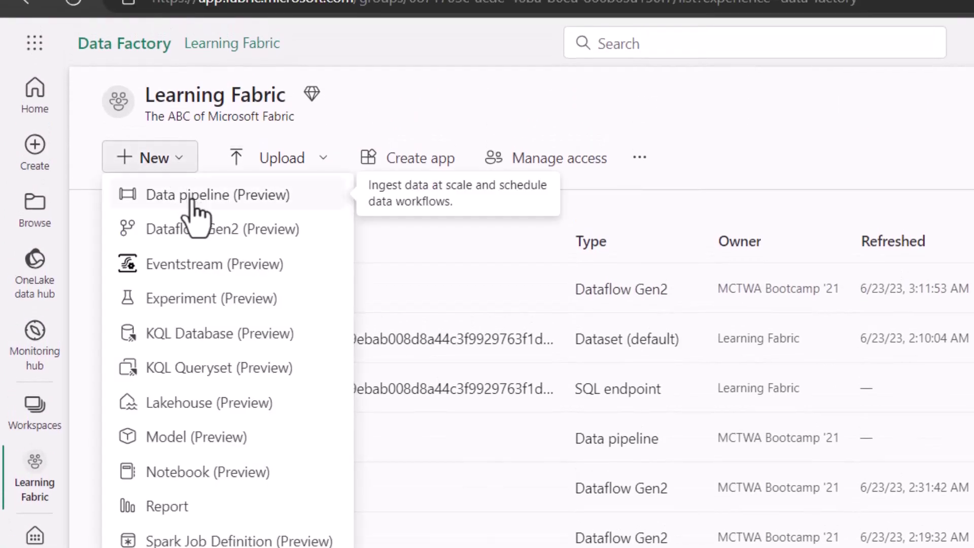
{"action": "left_click", "coordinate": [204, 246]}
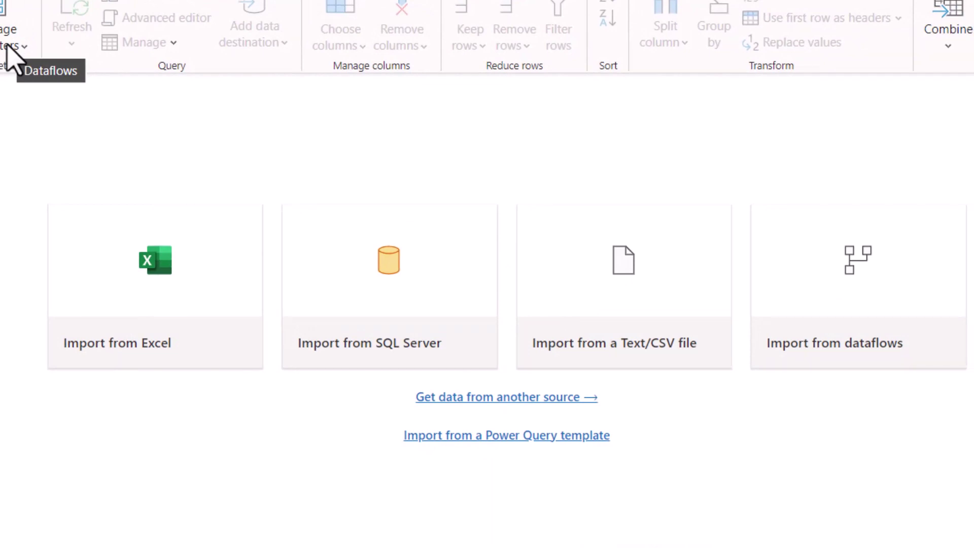
{"action": "left_click", "coordinate": [138, 278]}
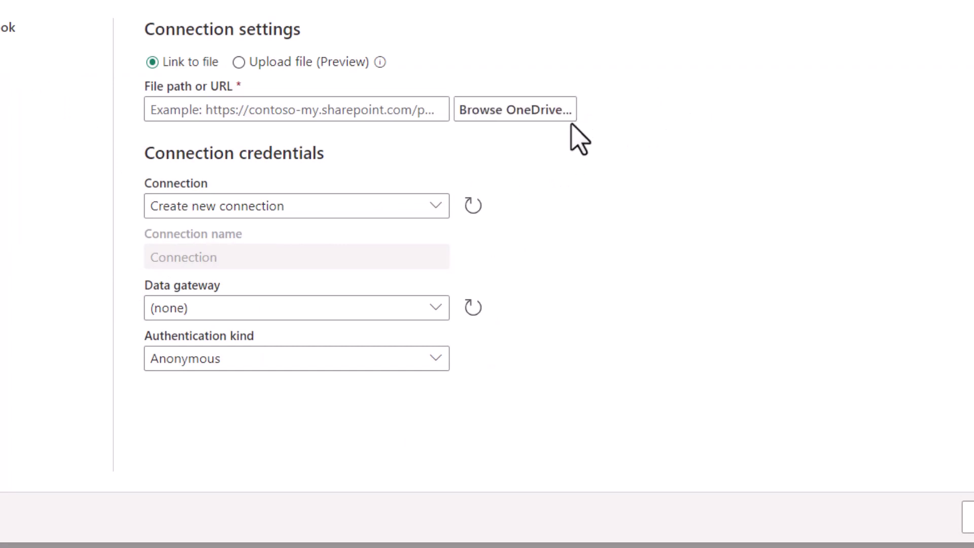
Step: Link business_data.xlsx from OneDrive's Apps > Microsoft Power Query > Uploaded Files folder
{"action": "left_click", "coordinate": [263, 66]}
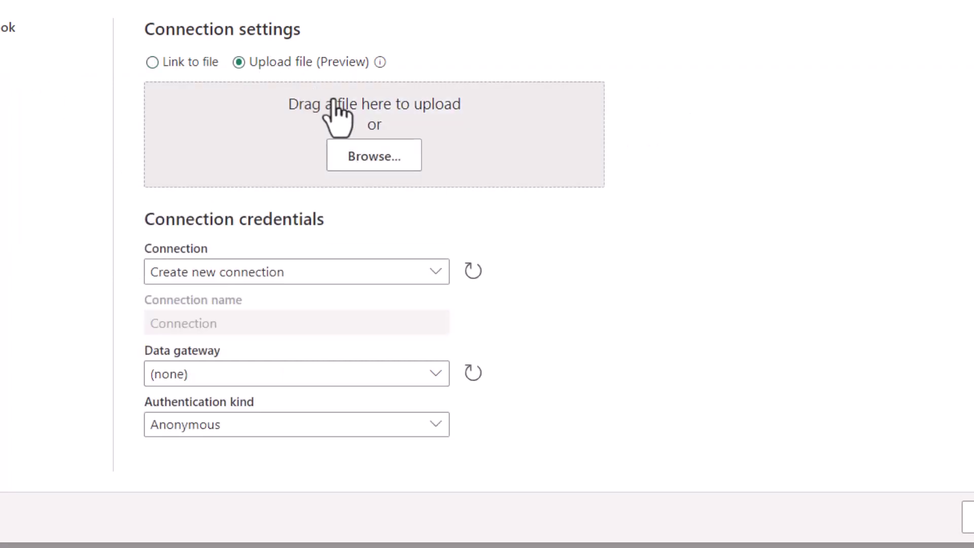
{"action": "left_click", "coordinate": [188, 62]}
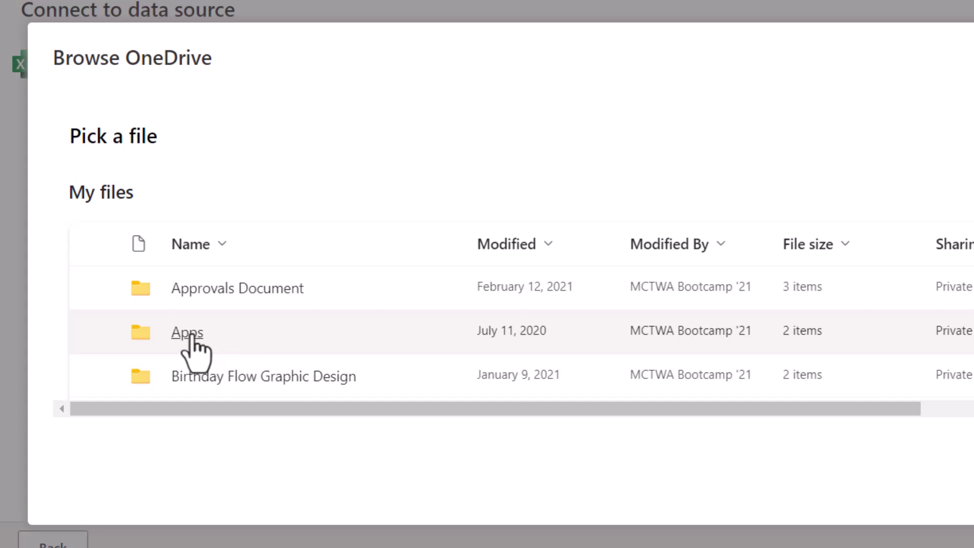
{"action": "left_click", "coordinate": [192, 339]}
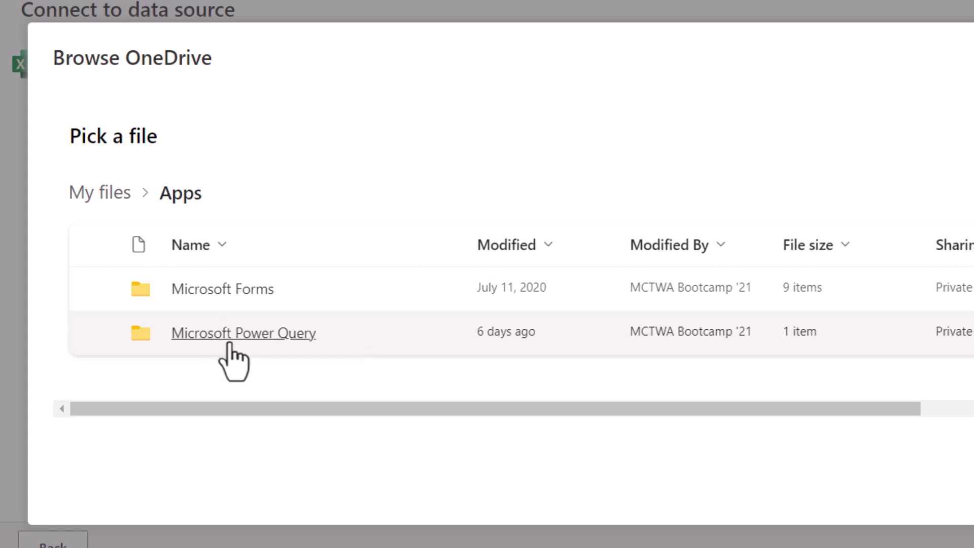
{"action": "left_click", "coordinate": [226, 347]}
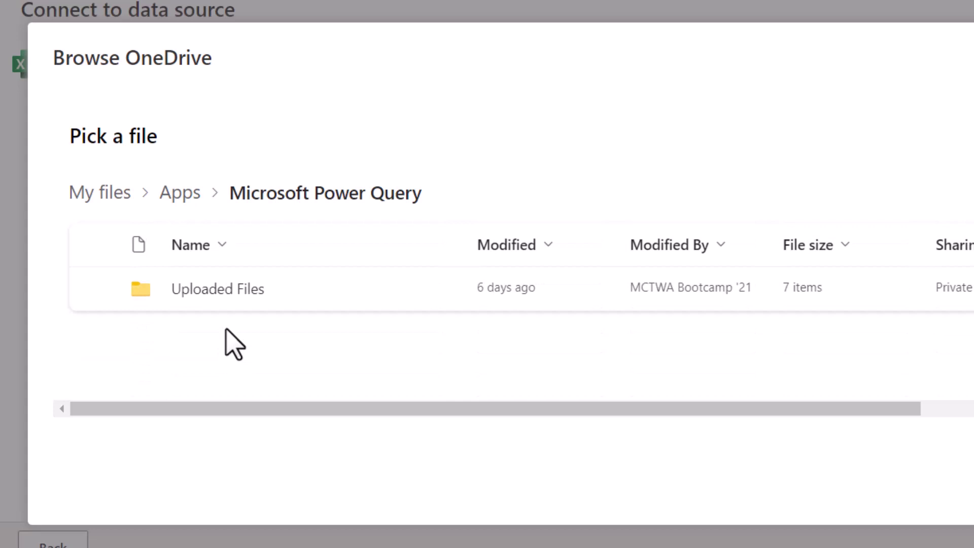
{"action": "left_click", "coordinate": [229, 292]}
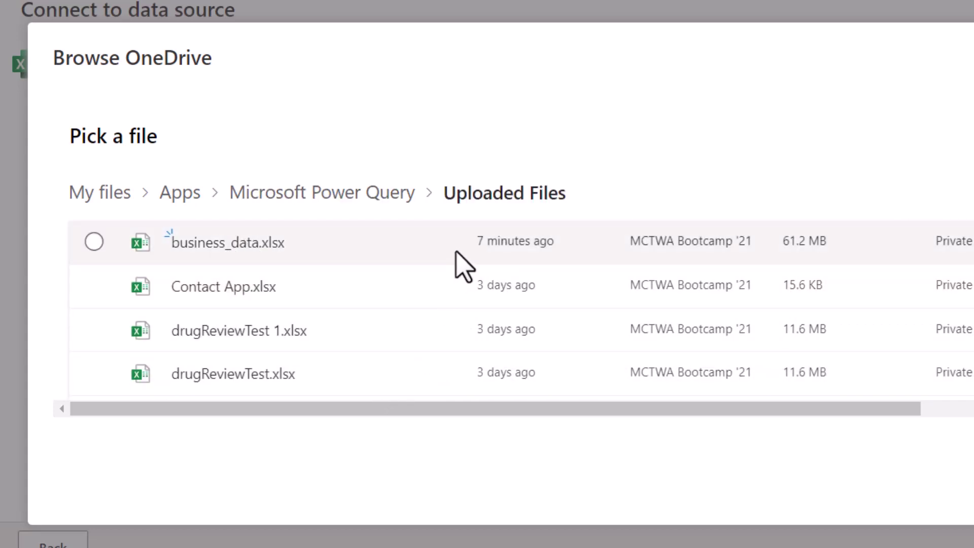
{"action": "left_click", "coordinate": [94, 242]}
{"action": "left_click", "coordinate": [752, 444]}
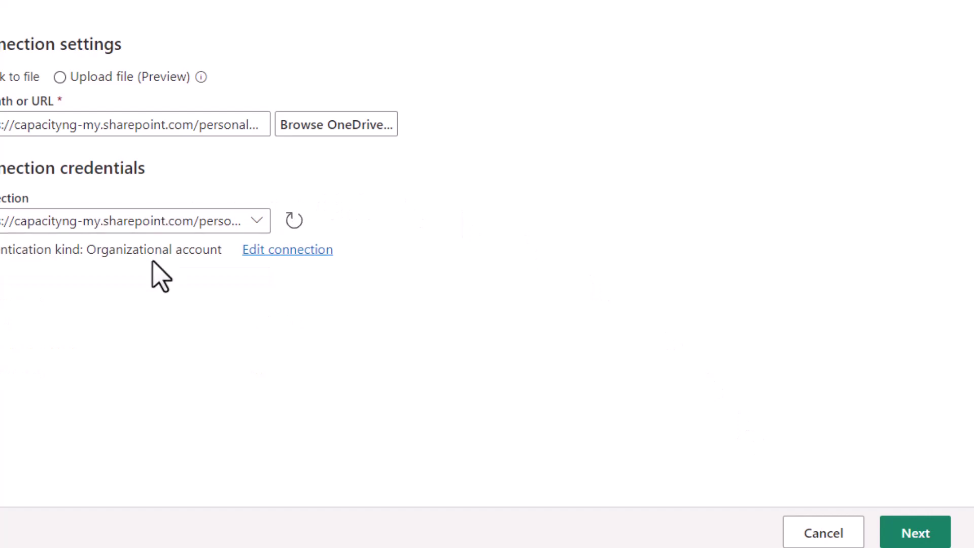
Step: Connect to the workbook and create a query from the business_data table
{"action": "left_click", "coordinate": [930, 538]}
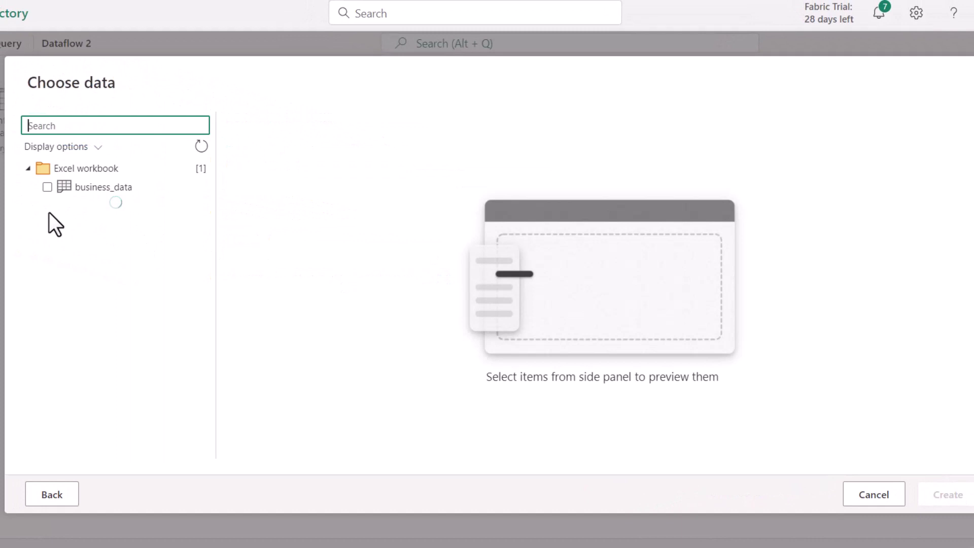
{"action": "left_click", "coordinate": [82, 189]}
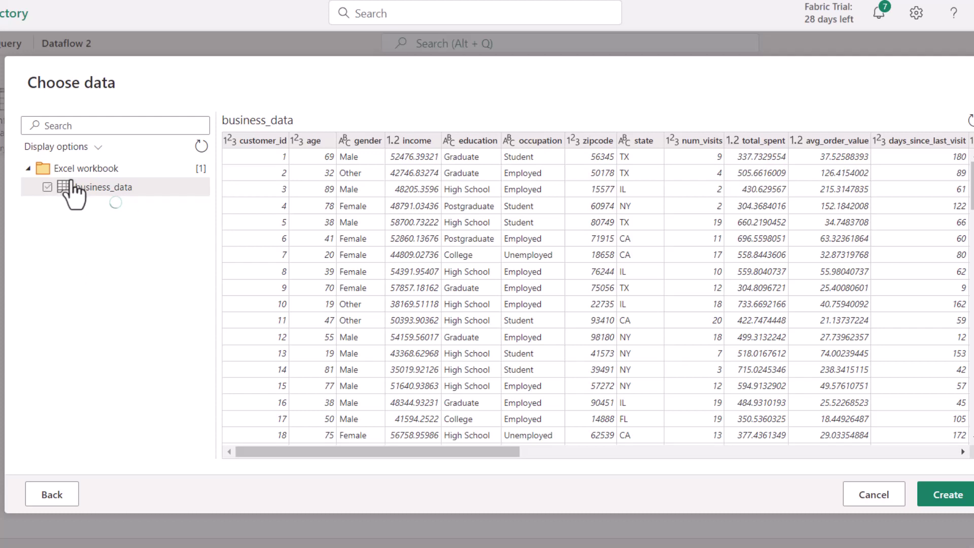
{"action": "left_click", "coordinate": [48, 187]}
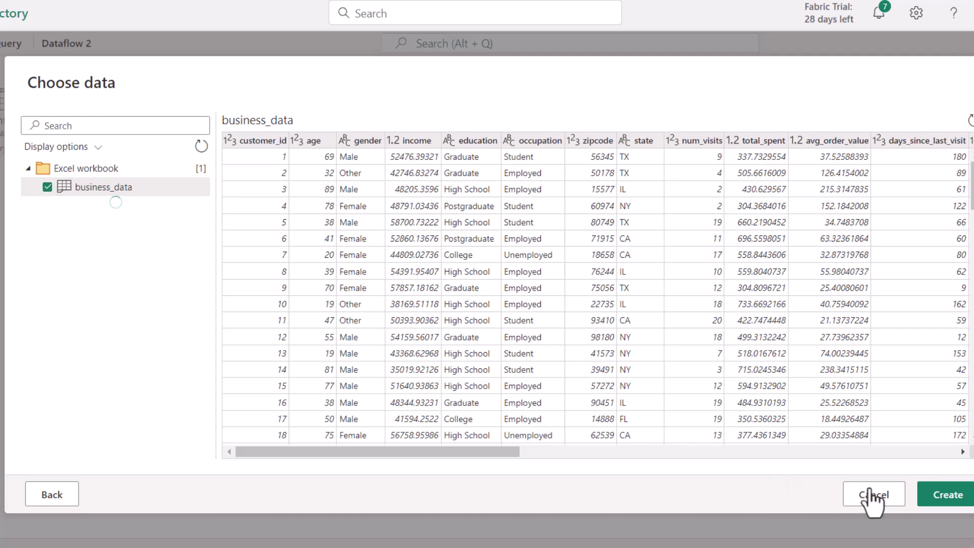
{"action": "left_click", "coordinate": [948, 496]}
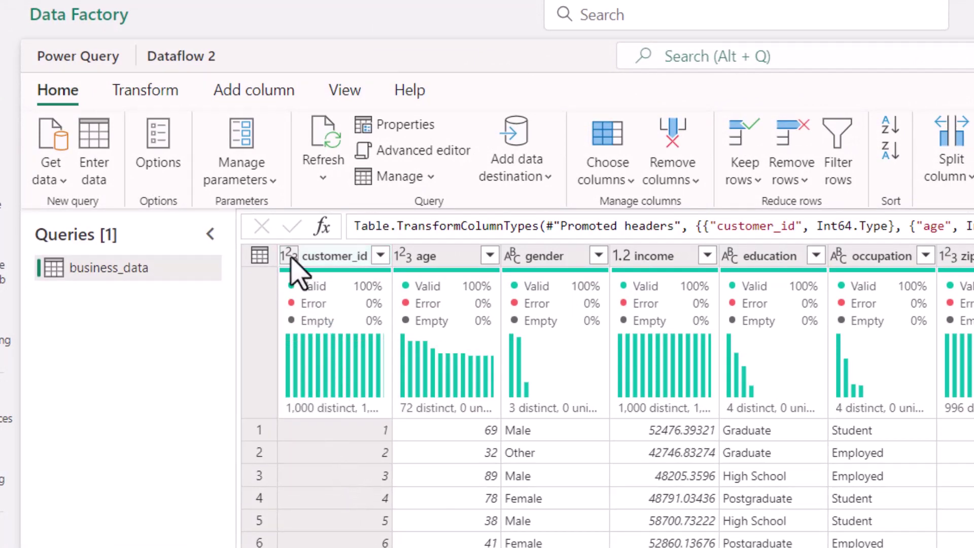
Step: Change customer_id to Text, replacing the current type conversion
{"action": "left_click", "coordinate": [290, 256]}
{"action": "left_click", "coordinate": [327, 505]}
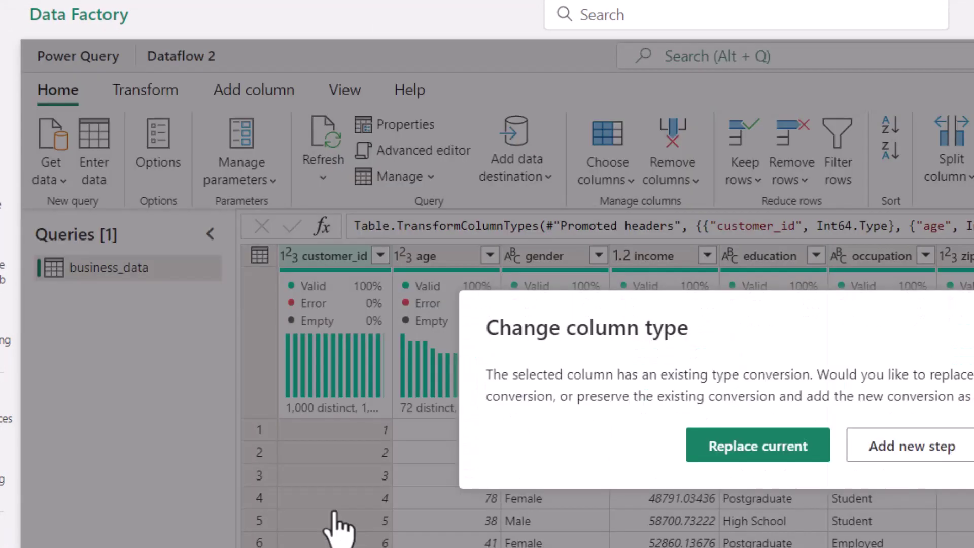
{"action": "left_click", "coordinate": [726, 456]}
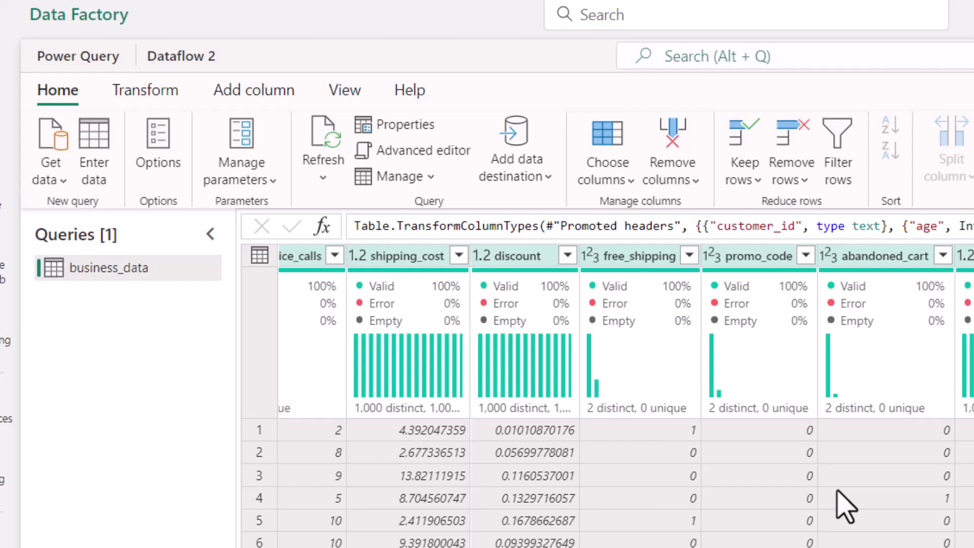
Step: Save a Lakehouse destination: new business_data table in PracticalFabric (Learning Fabric), Replace mode
{"action": "left_click", "coordinate": [521, 168]}
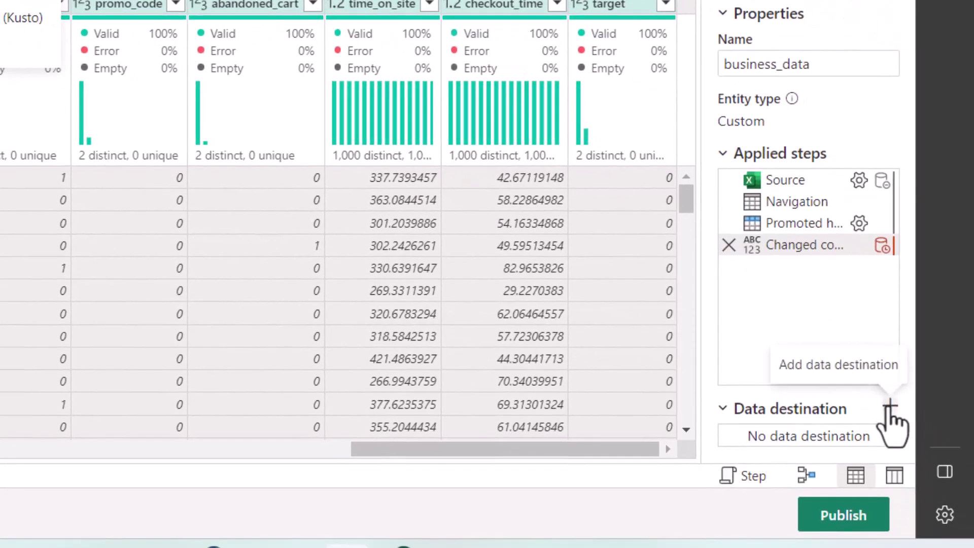
{"action": "left_click", "coordinate": [889, 406]}
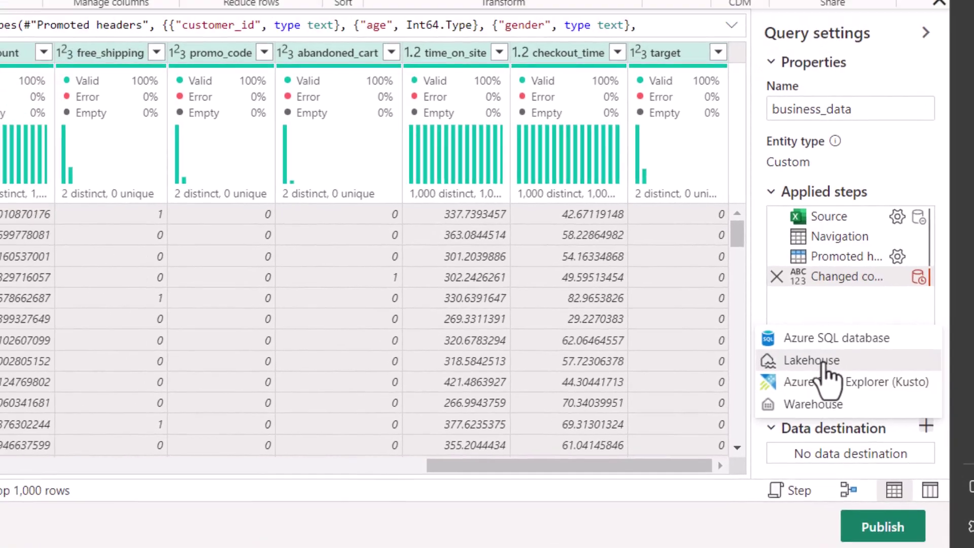
{"action": "left_click", "coordinate": [783, 339]}
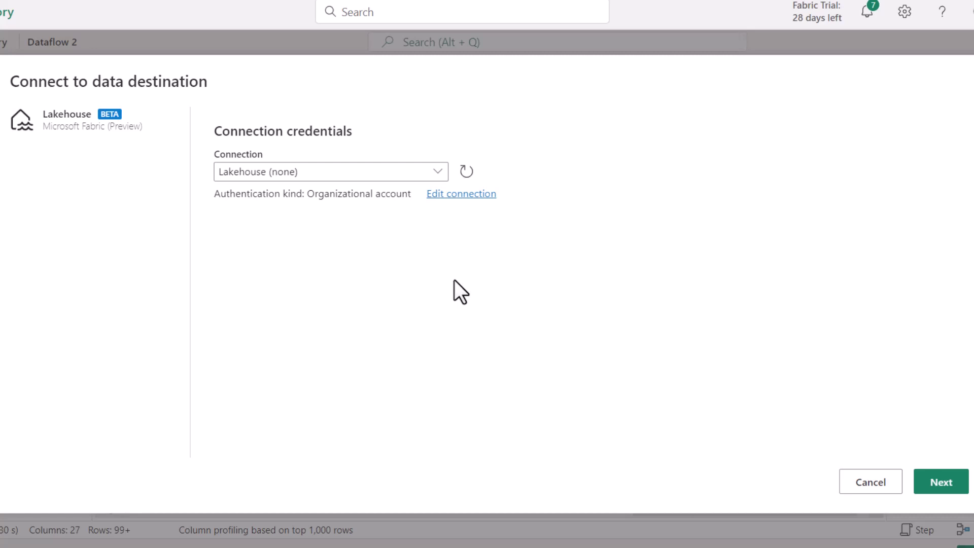
{"action": "left_click", "coordinate": [940, 482]}
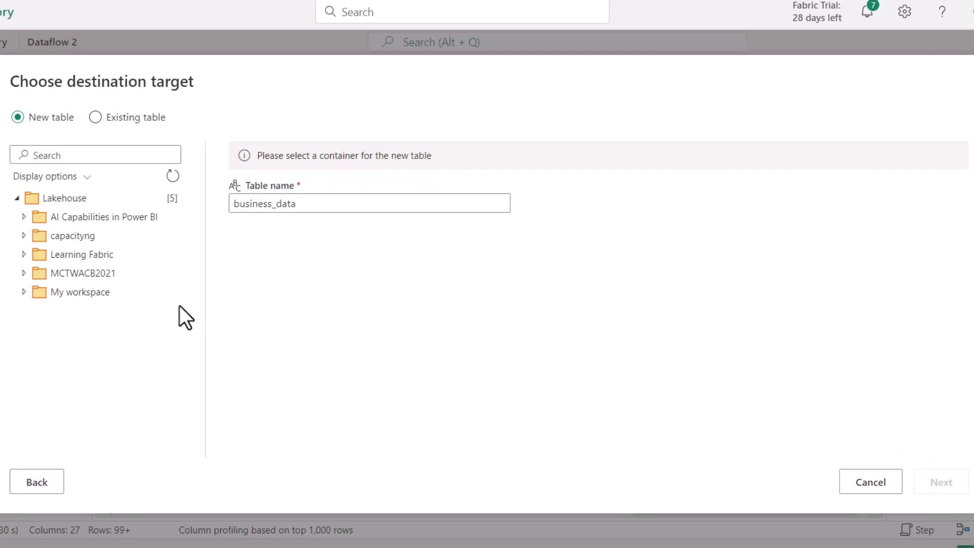
{"action": "left_click", "coordinate": [24, 255]}
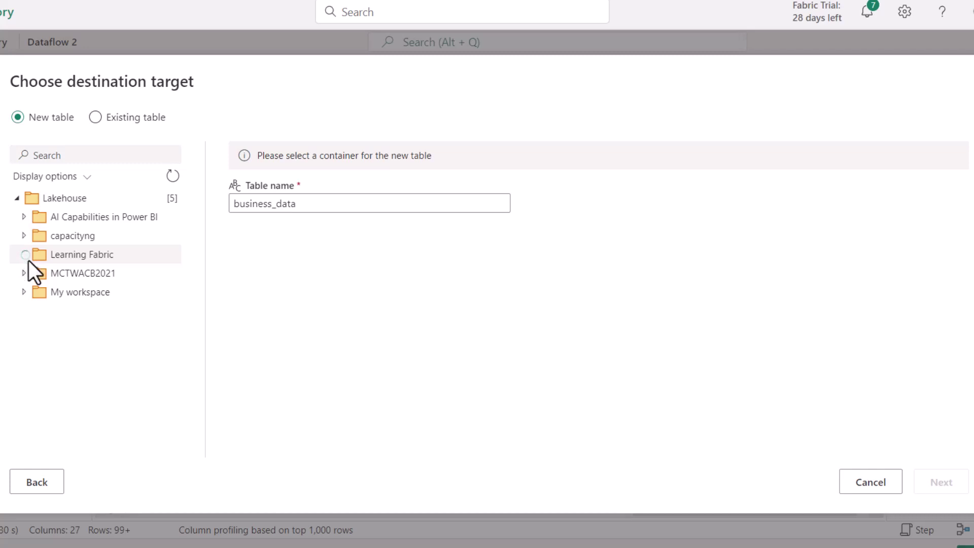
{"action": "left_click", "coordinate": [84, 290]}
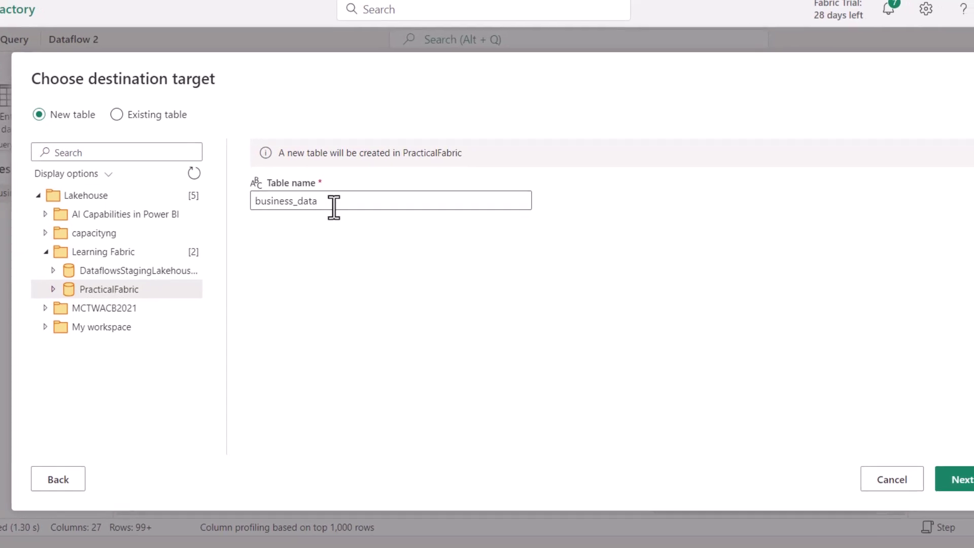
{"action": "left_click", "coordinate": [913, 469]}
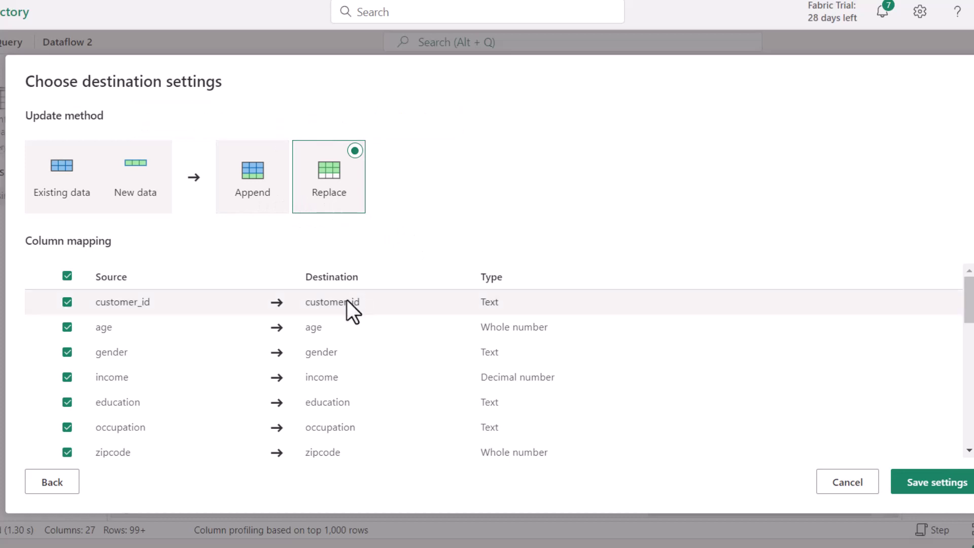
{"action": "scroll", "coordinate": [347, 333], "scroll_direction": "down", "scroll_amount": 2}
{"action": "scroll", "coordinate": [351, 357], "scroll_direction": "down", "scroll_amount": 1}
{"action": "scroll", "coordinate": [353, 366], "scroll_direction": "down", "scroll_amount": 2}
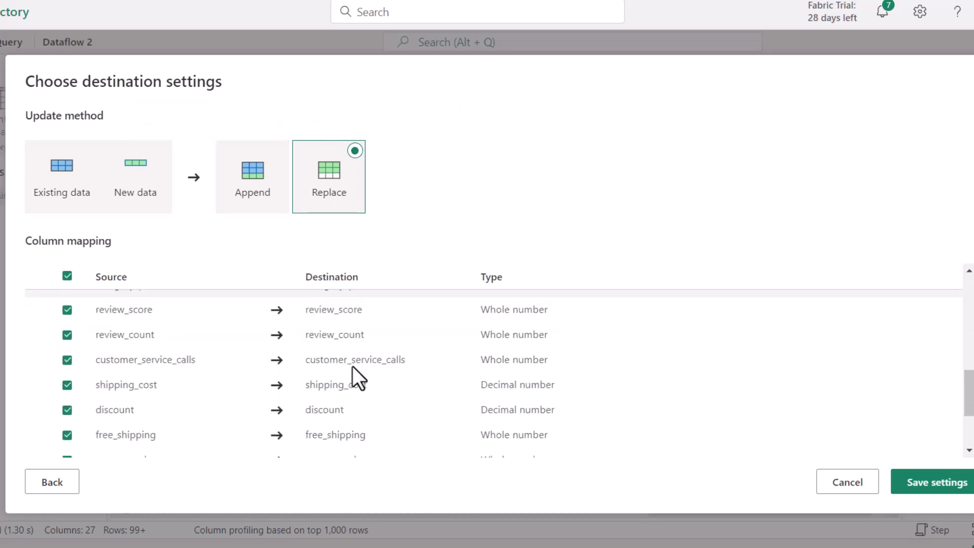
{"action": "scroll", "coordinate": [352, 367], "scroll_direction": "down", "scroll_amount": 1}
{"action": "scroll", "coordinate": [213, 429], "scroll_direction": "up", "scroll_amount": 2}
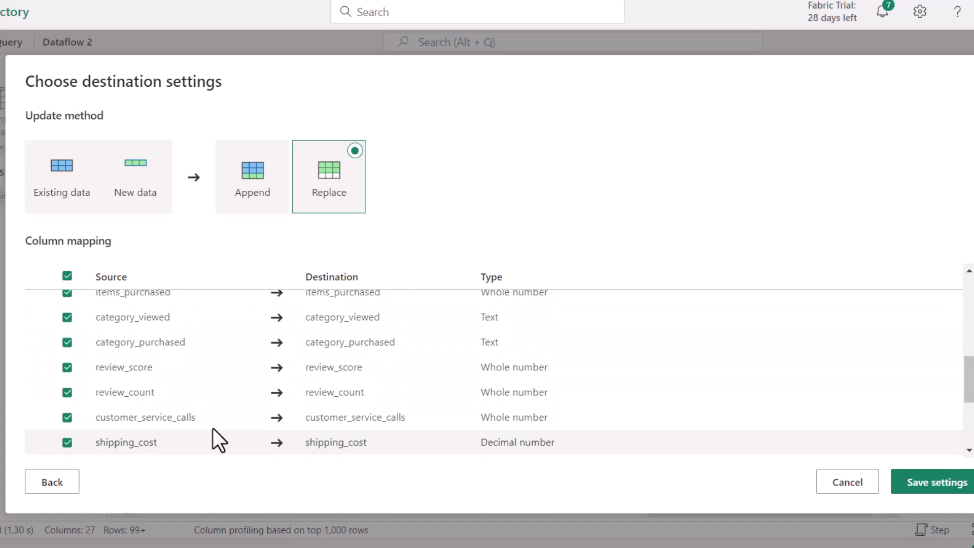
{"action": "scroll", "coordinate": [213, 427], "scroll_direction": "up", "scroll_amount": 2}
{"action": "scroll", "coordinate": [217, 423], "scroll_direction": "up", "scroll_amount": 2}
{"action": "scroll", "coordinate": [220, 423], "scroll_direction": "up", "scroll_amount": 1}
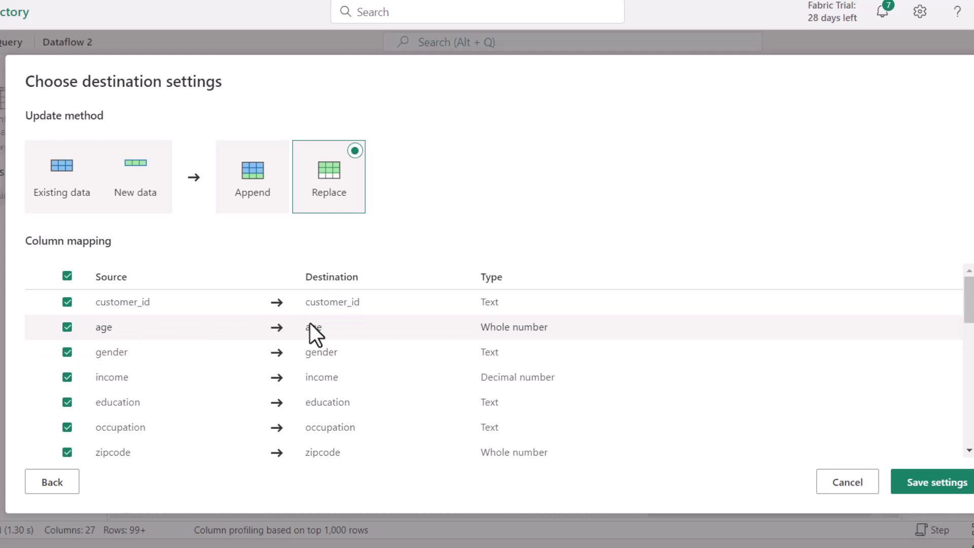
{"action": "left_click", "coordinate": [951, 491]}
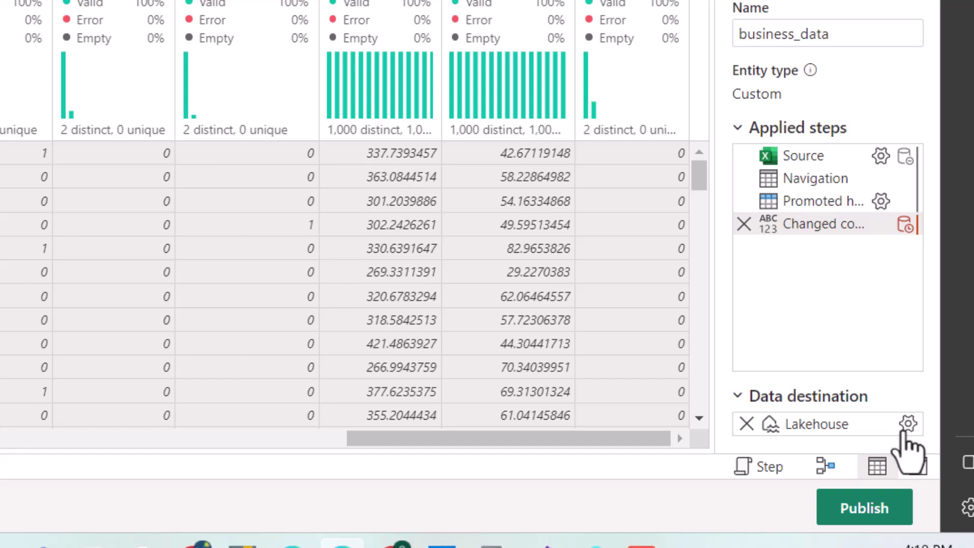
Step: Publish Dataflow 2 back to the workspace and let its first refresh complete
{"action": "left_click", "coordinate": [873, 517]}
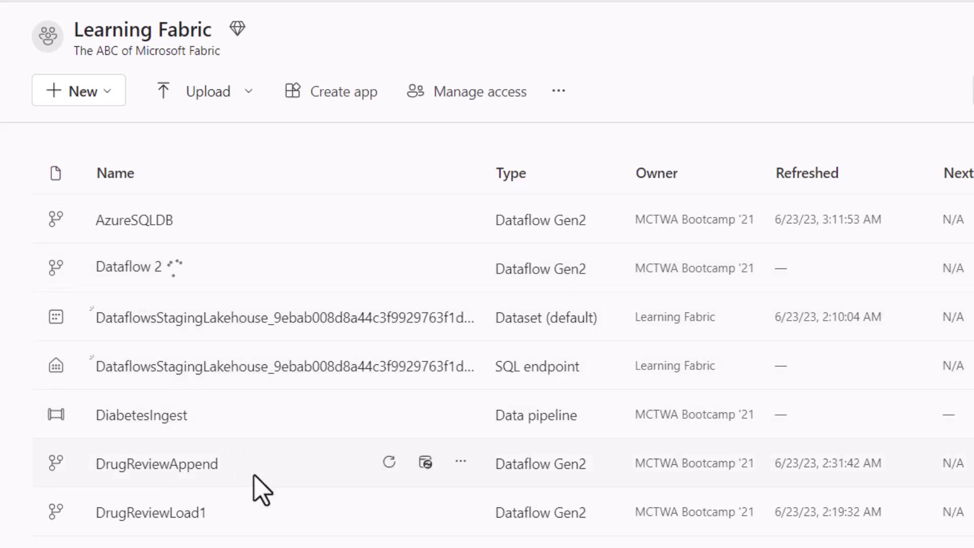
{"action": "scroll", "coordinate": [257, 485], "scroll_direction": "down", "scroll_amount": 1}
{"action": "scroll", "coordinate": [296, 457], "scroll_direction": "up", "scroll_amount": 1}
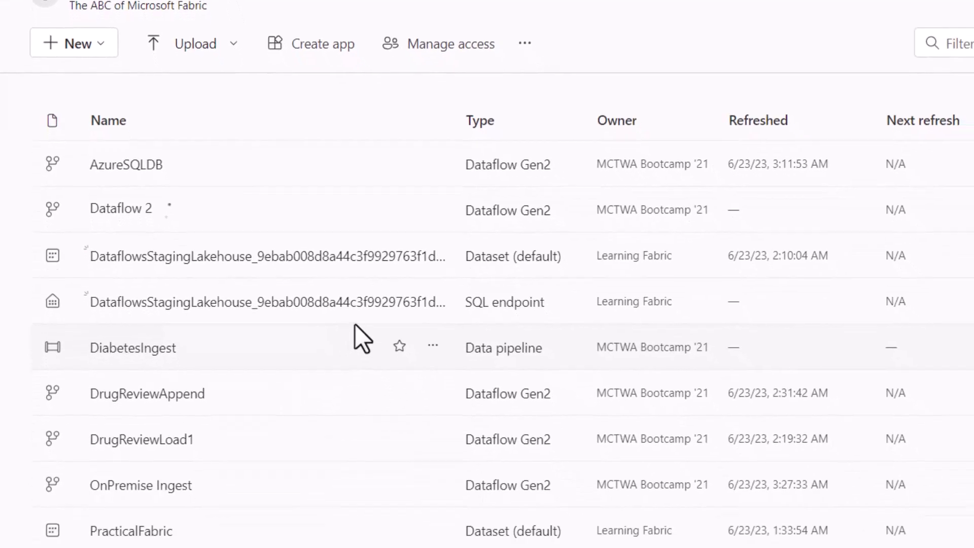
{"action": "scroll", "coordinate": [229, 449], "scroll_direction": "down", "scroll_amount": 1}
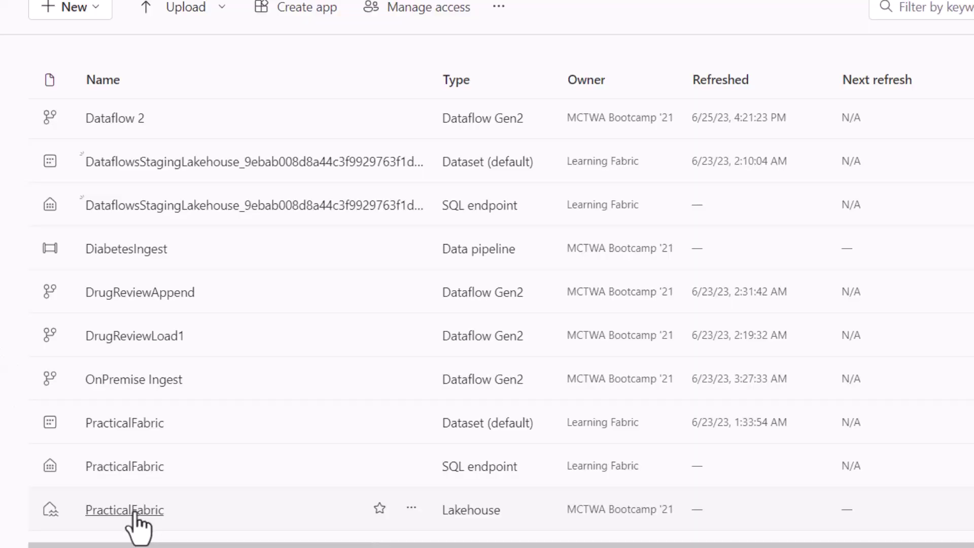
Step: Open PracticalFabric and choose SQL endpoint from the Lakehouse dropdown
{"action": "left_click", "coordinate": [136, 511]}
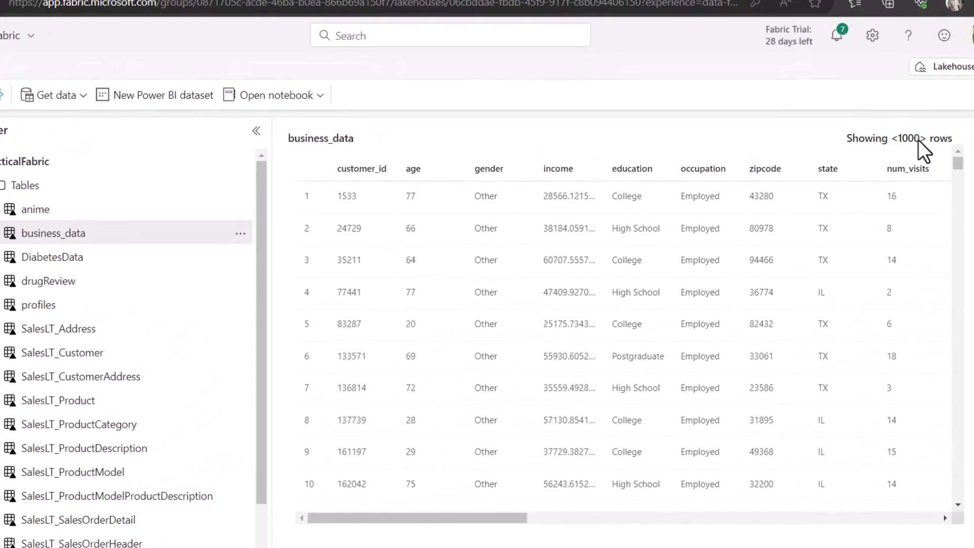
{"action": "left_click", "coordinate": [955, 65]}
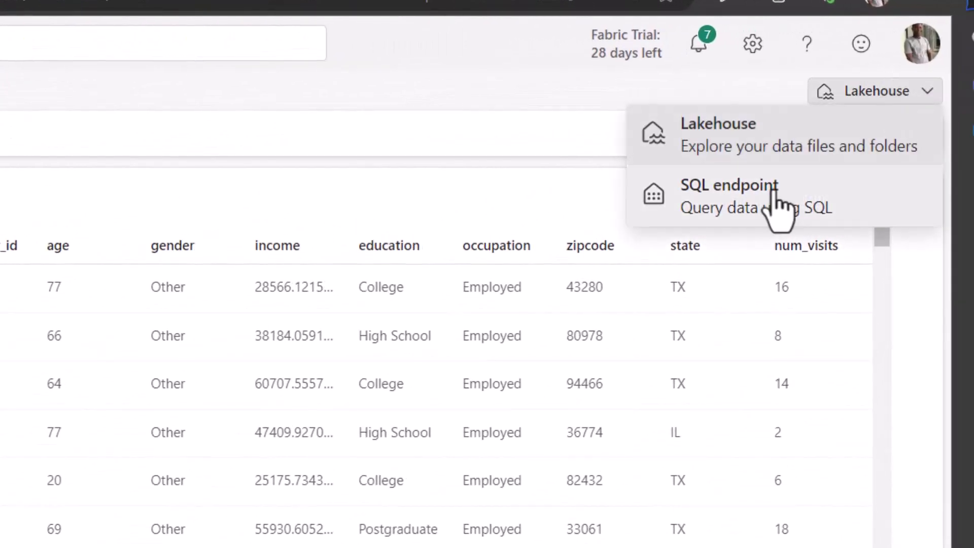
{"action": "left_click", "coordinate": [752, 217]}
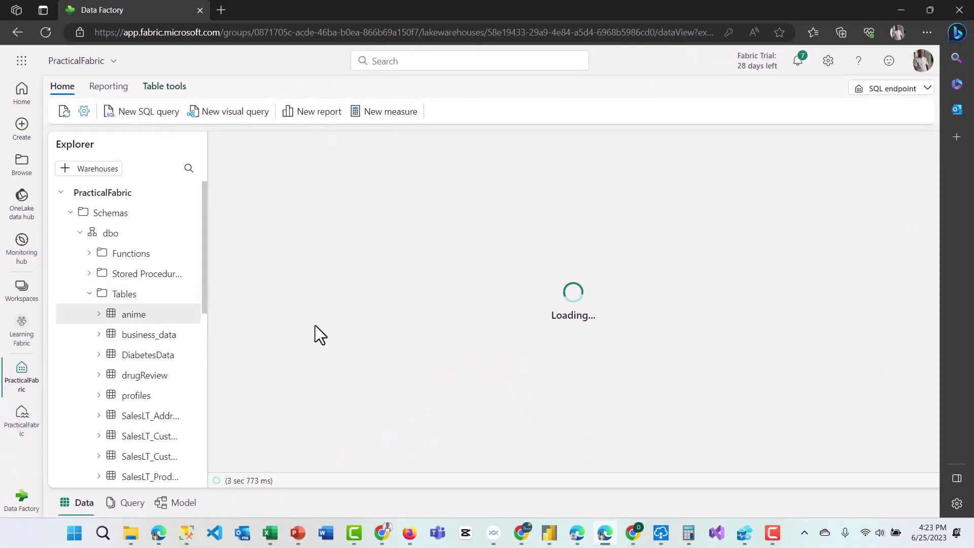
Step: Generate a Select TOP 100 rows query for business_data
{"action": "right_click", "coordinate": [194, 336]}
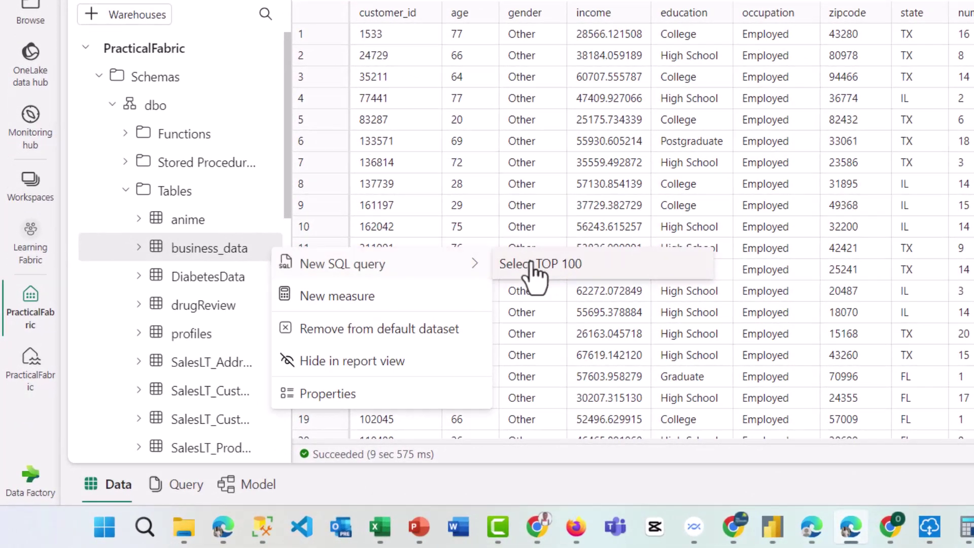
{"action": "left_click", "coordinate": [487, 306]}
{"action": "left_click", "coordinate": [570, 267]}
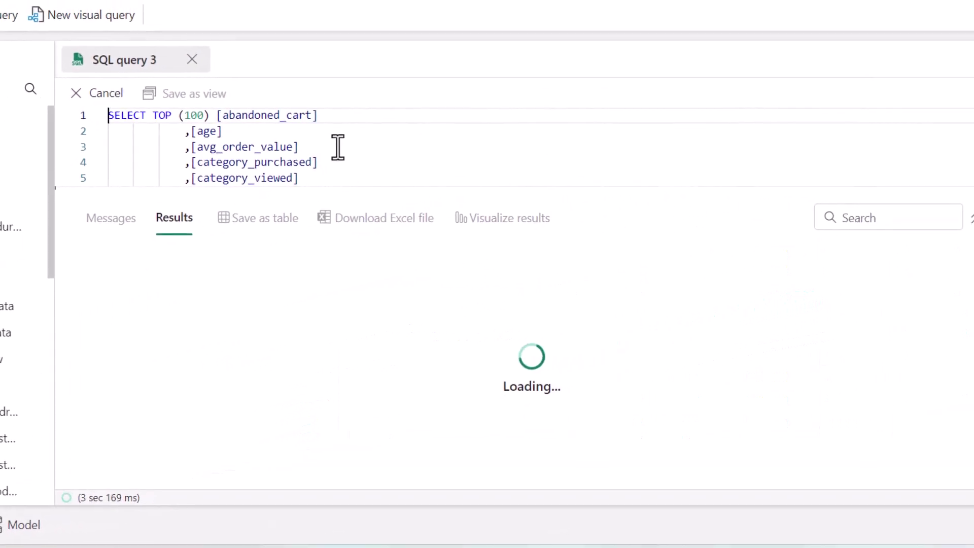
{"action": "scroll", "coordinate": [363, 193], "scroll_direction": "down", "scroll_amount": 1}
{"action": "mouse_move", "coordinate": [364, 187]}
{"action": "left_mouse_down"}
{"action": "mouse_move", "coordinate": [394, 369]}
{"action": "mouse_move", "coordinate": [396, 261]}
{"action": "mouse_move", "coordinate": [403, 424]}
{"action": "mouse_move", "coordinate": [390, 481]}
{"action": "left_mouse_up"}
{"action": "scroll", "coordinate": [372, 346], "scroll_direction": "down", "scroll_amount": 1}
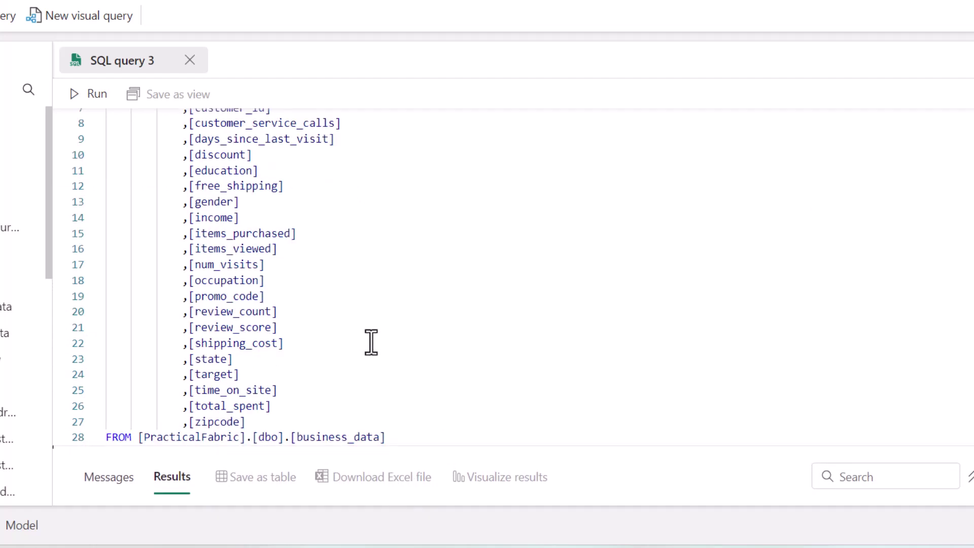
Step: Swap the column list for count(*) and run it, returning 300000
{"action": "mouse_move", "coordinate": [268, 417]}
{"action": "left_mouse_down"}
{"action": "mouse_move", "coordinate": [206, 152]}
{"action": "mouse_move", "coordinate": [196, 7]}
{"action": "mouse_move", "coordinate": [185, 119]}
{"action": "left_mouse_up"}
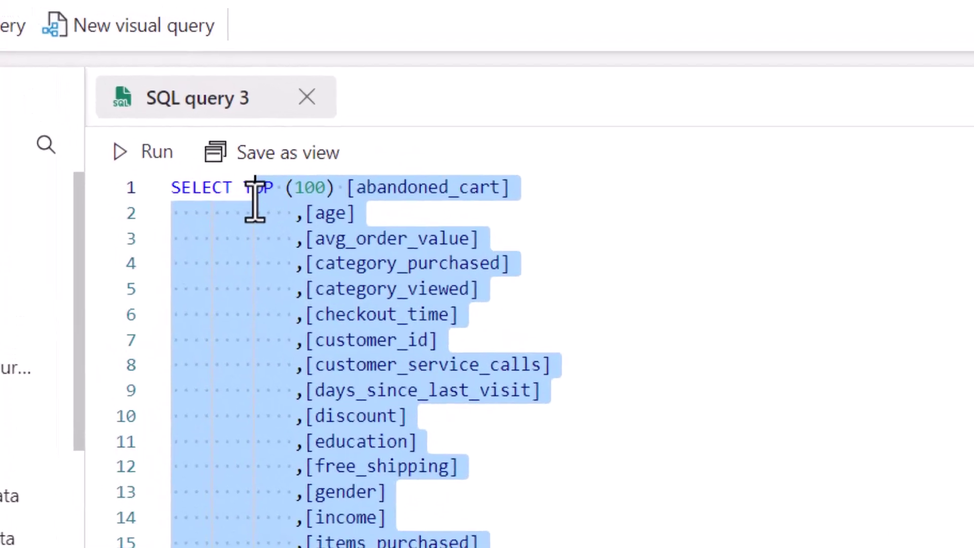
{"action": "key", "text": "BackSpace"}
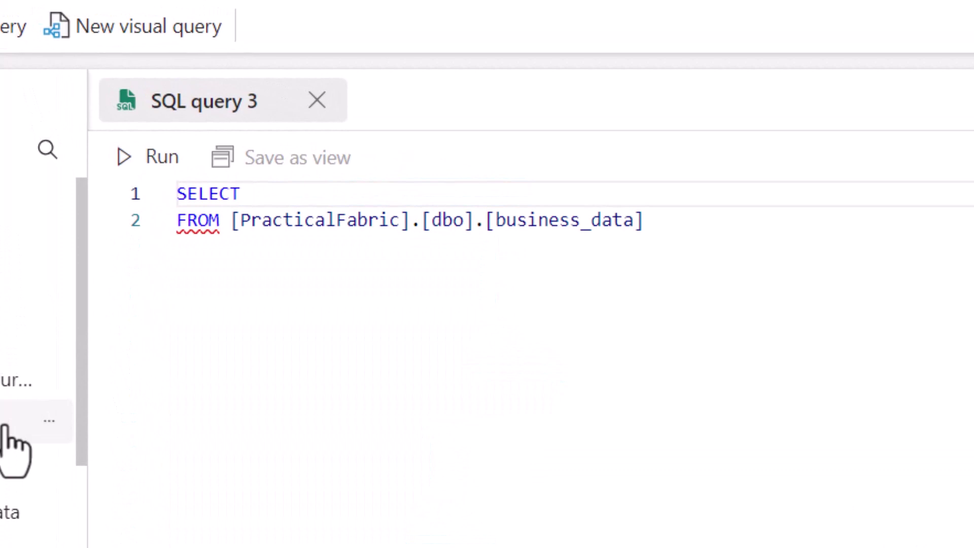
{"action": "type", "text": " count(*"}
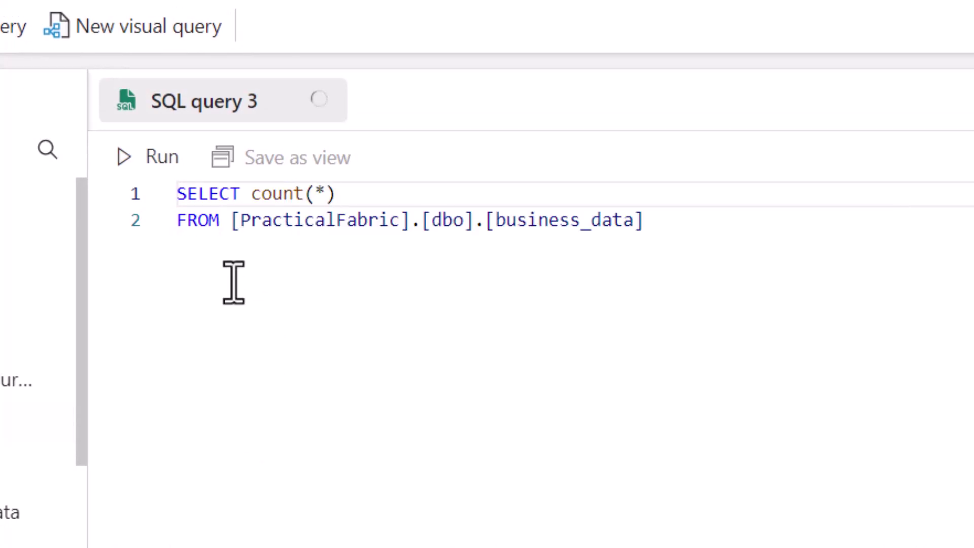
{"action": "left_click", "coordinate": [145, 156]}
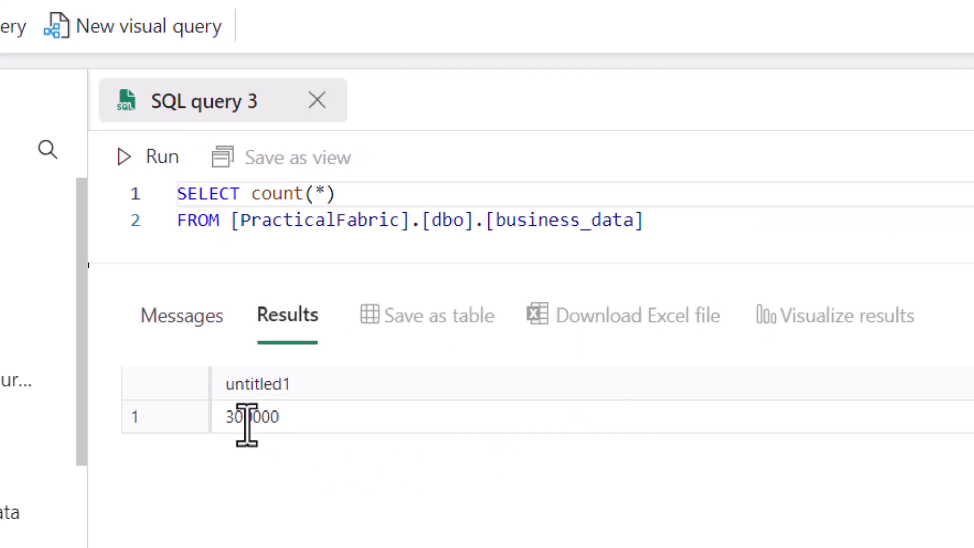
{"action": "left_click", "coordinate": [253, 418]}
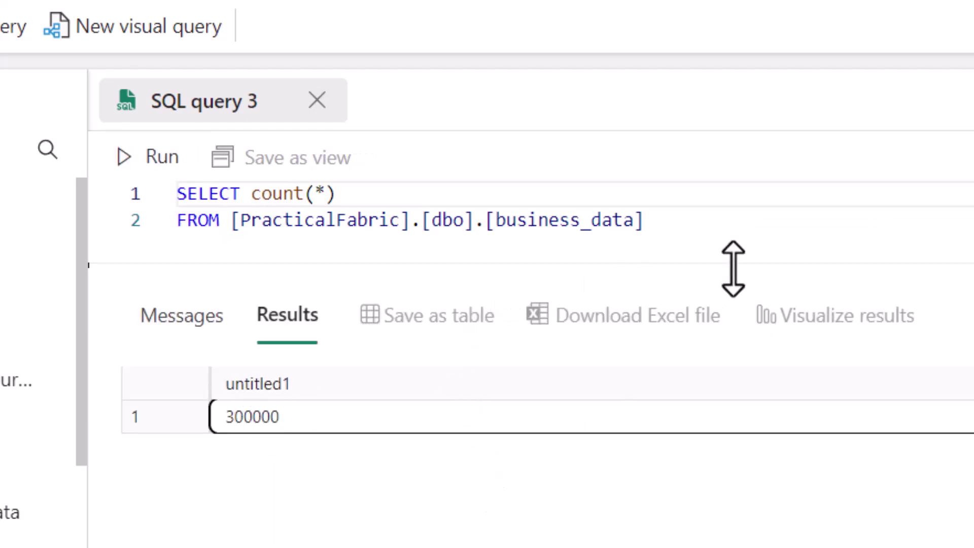
{"action": "left_click", "coordinate": [819, 251]}
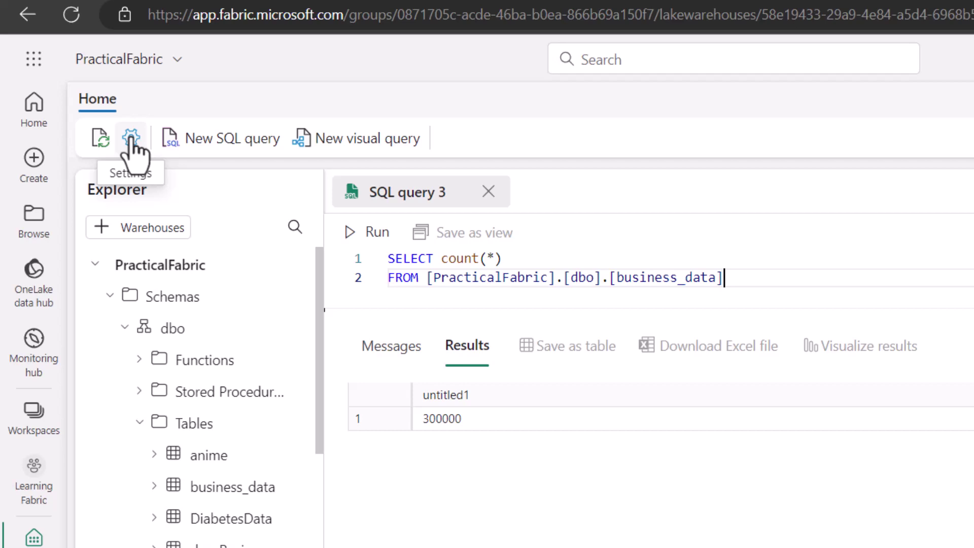
Step: Copy the SQL connection string from the endpoint's Settings and switch to Management Studio
{"action": "left_click", "coordinate": [149, 148]}
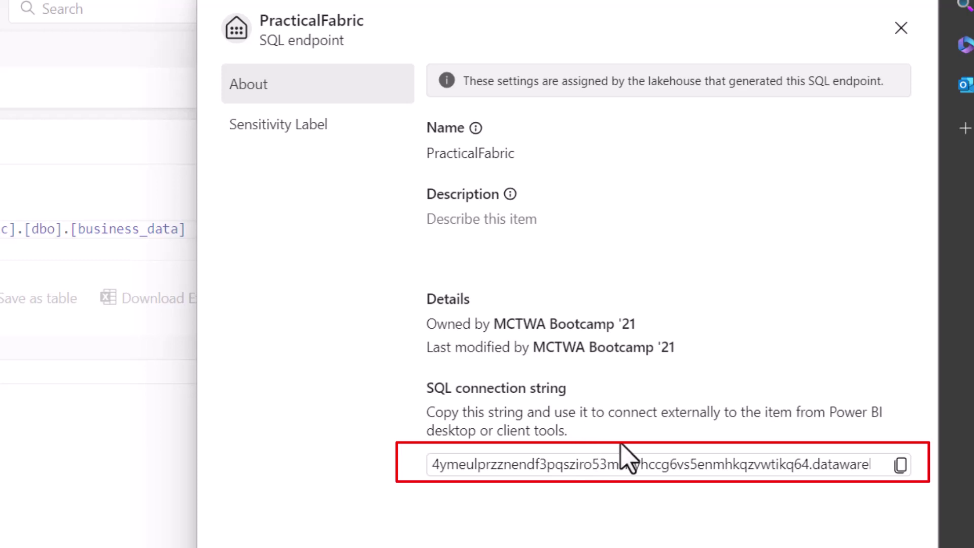
{"action": "left_click", "coordinate": [901, 461]}
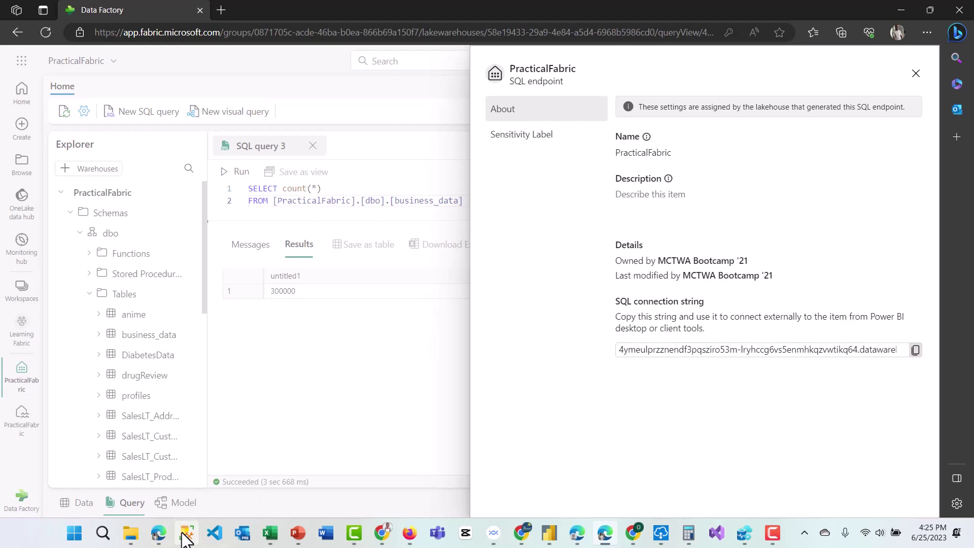
{"action": "left_click", "coordinate": [185, 535]}
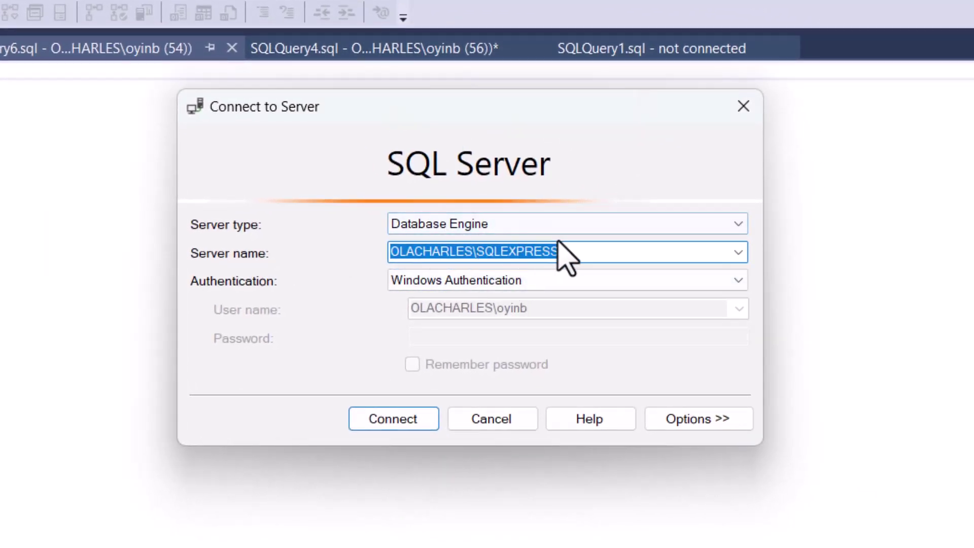
Step: Connect to the pasted endpoint server with Azure Active Directory - Universal with MFA
{"action": "key", "text": "ctrl+v"}
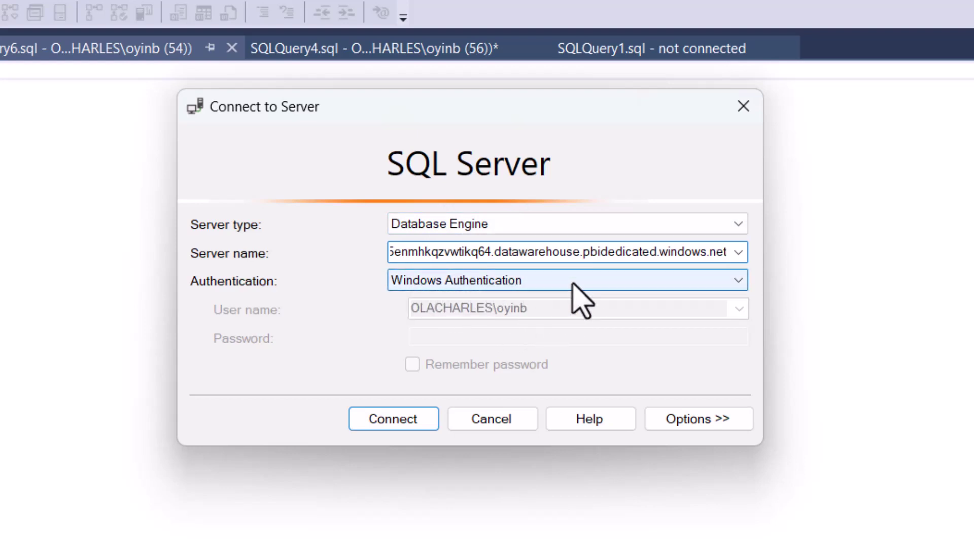
{"action": "left_click", "coordinate": [572, 281]}
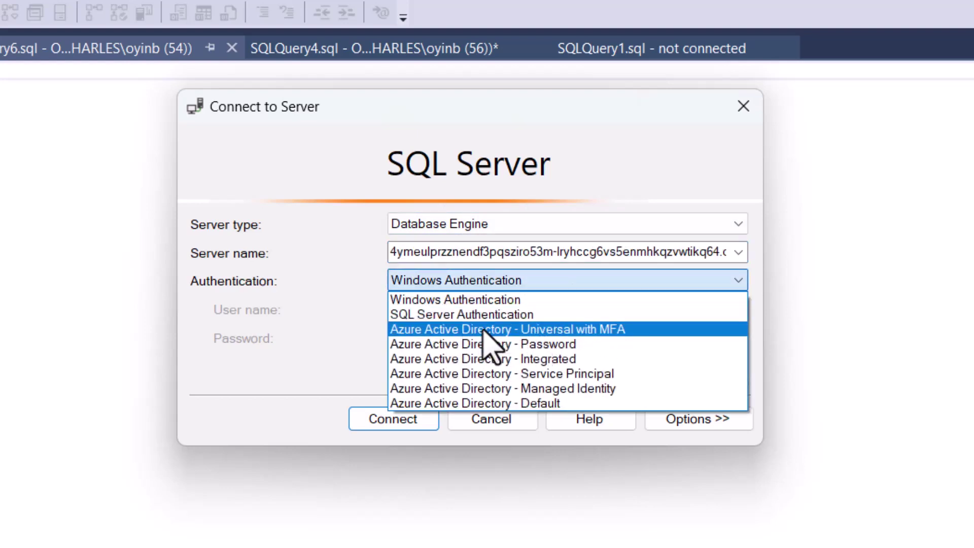
{"action": "left_click", "coordinate": [592, 333]}
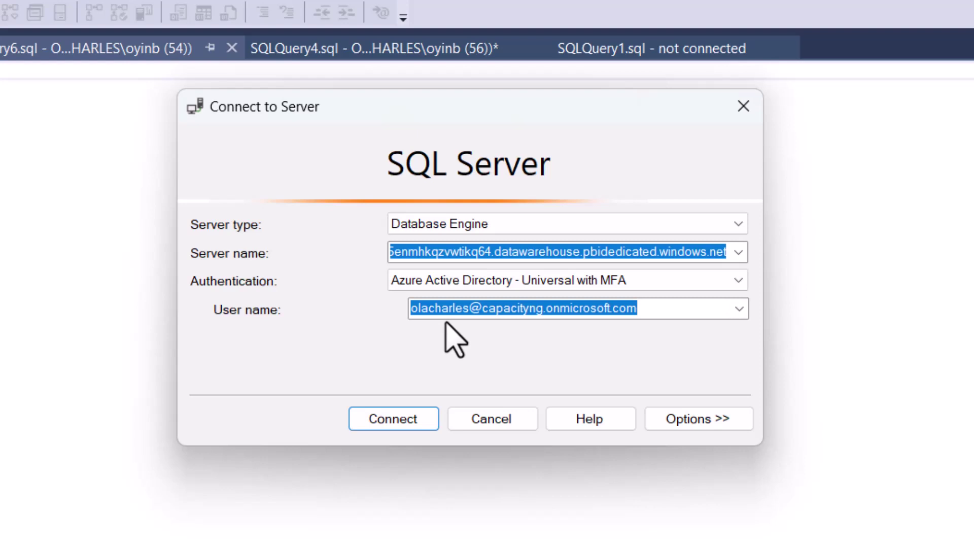
{"action": "left_click", "coordinate": [407, 428]}
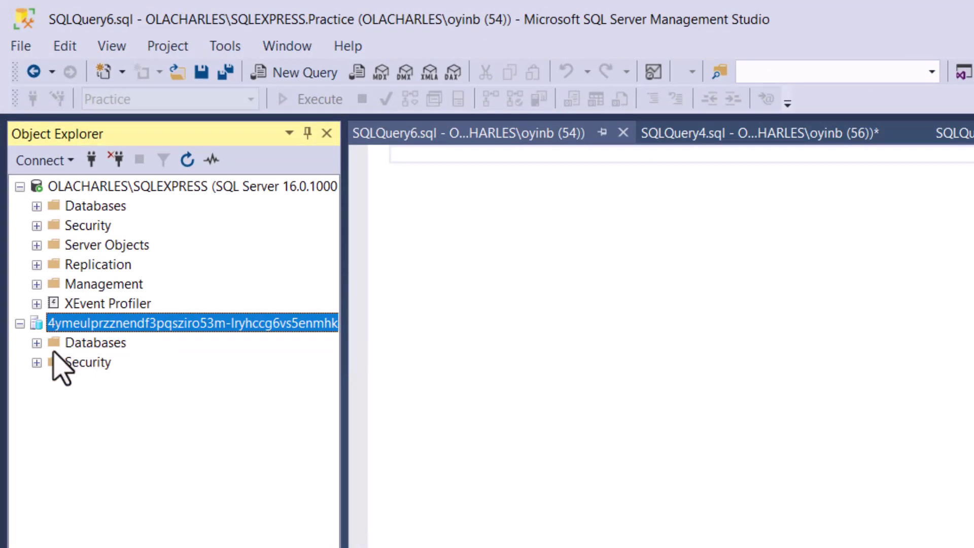
Step: Expand Databases > PracticalFabric > Tables and select dbo.business_data
{"action": "left_click", "coordinate": [36, 343]}
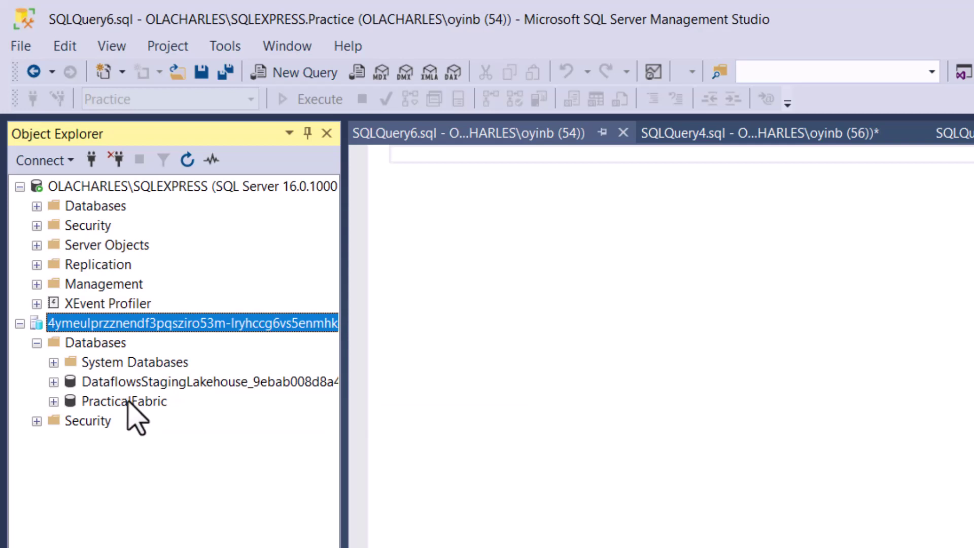
{"action": "left_click", "coordinate": [54, 401]}
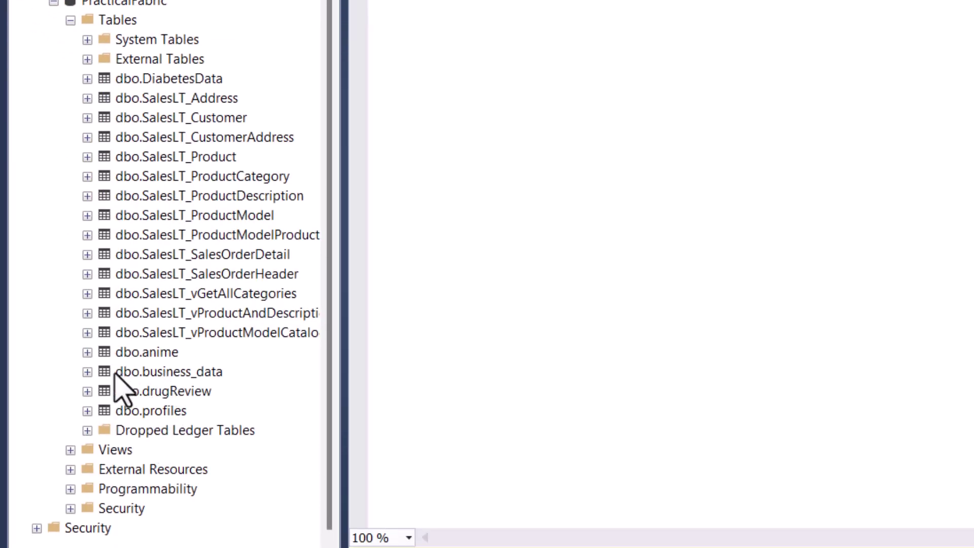
{"action": "left_click", "coordinate": [156, 378]}
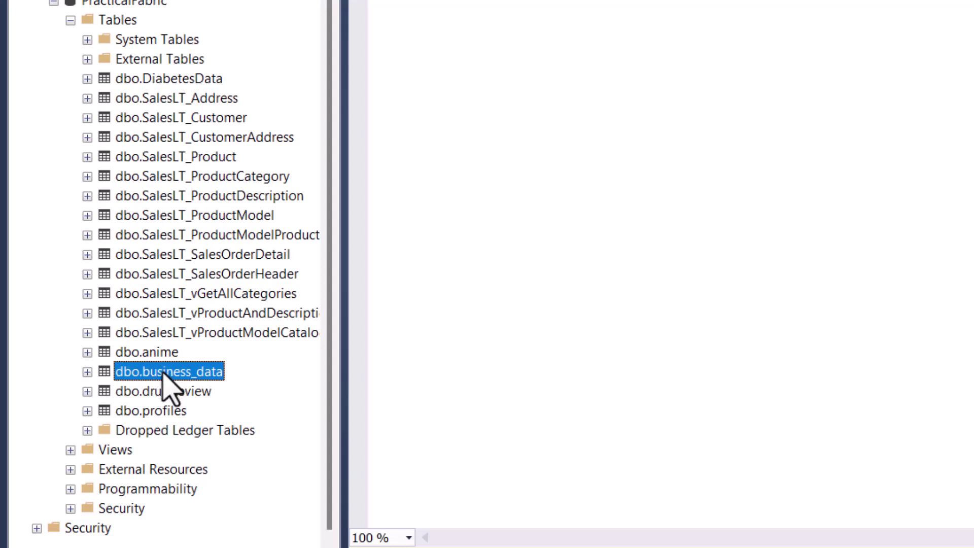
{"action": "left_click", "coordinate": [560, 52]}
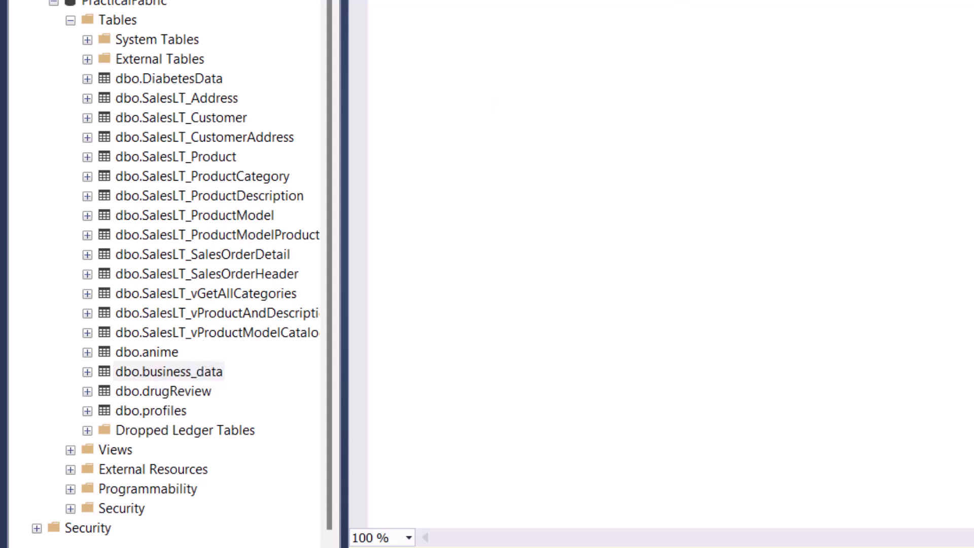
Step: Run Select Top 1000 Rows on dbo.business_data and move to the script's end
{"action": "right_click", "coordinate": [163, 373]}
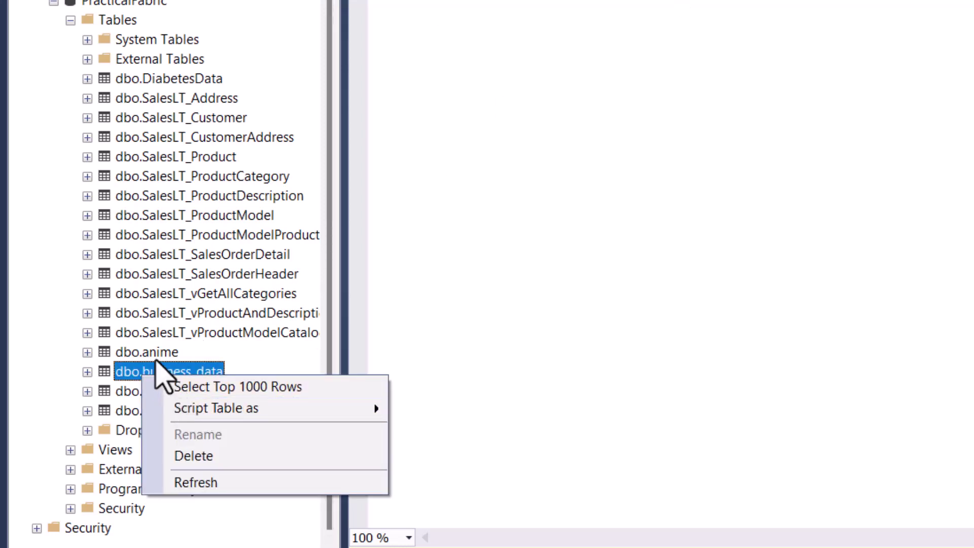
{"action": "left_click", "coordinate": [254, 388]}
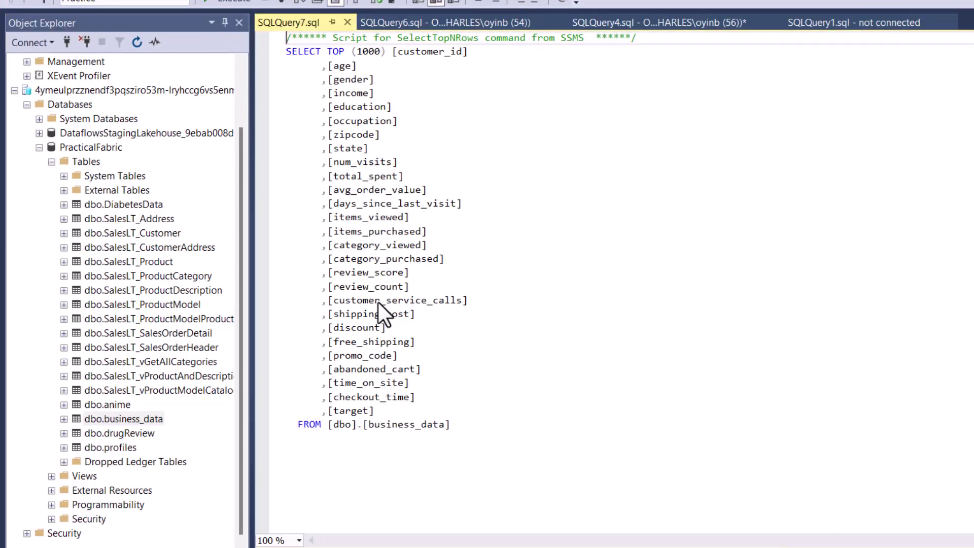
{"action": "scroll", "coordinate": [507, 232], "scroll_direction": "down", "scroll_amount": 1}
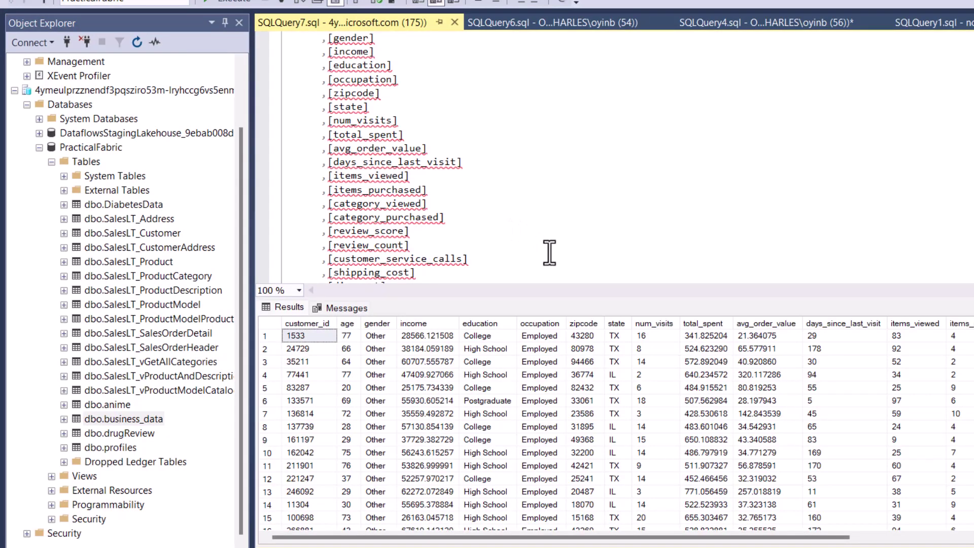
{"action": "scroll", "coordinate": [548, 251], "scroll_direction": "down", "scroll_amount": 5}
{"action": "left_click", "coordinate": [527, 212]}
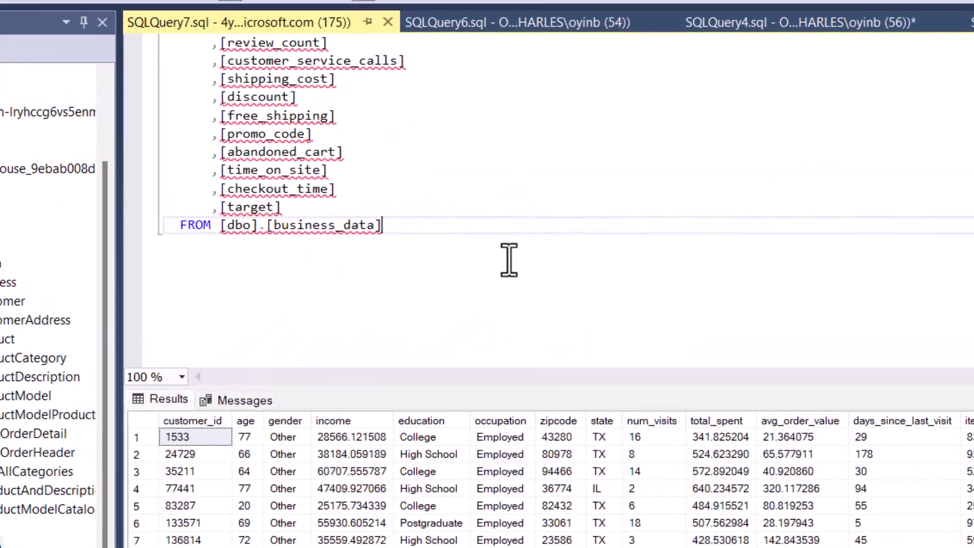
Step: Replace the script with pasted SQL defining a view over a count-by-gender query
{"action": "key", "text": "ctrl+a"}
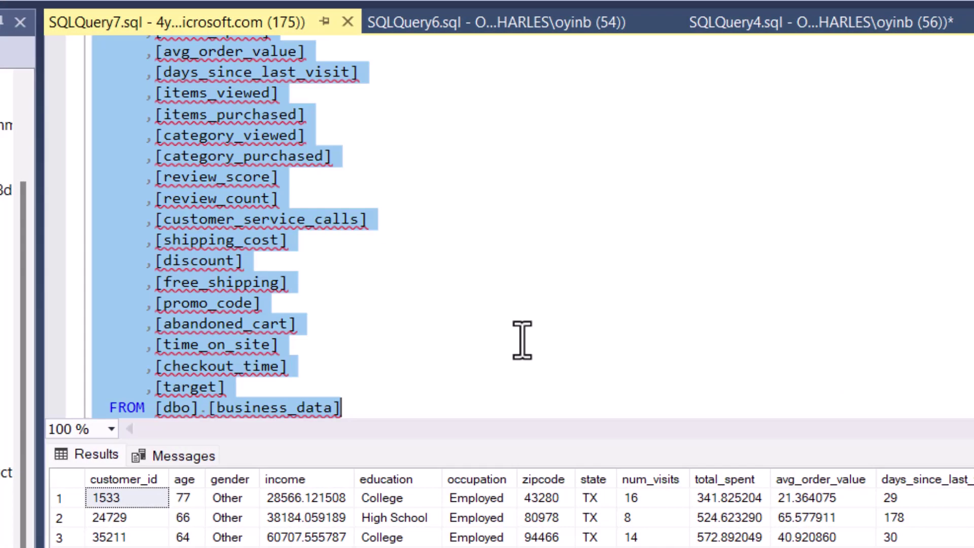
{"action": "key", "text": "ctrl+v"}
{"action": "key", "text": "ctrl+a"}
{"action": "key", "text": "ctrl+v"}
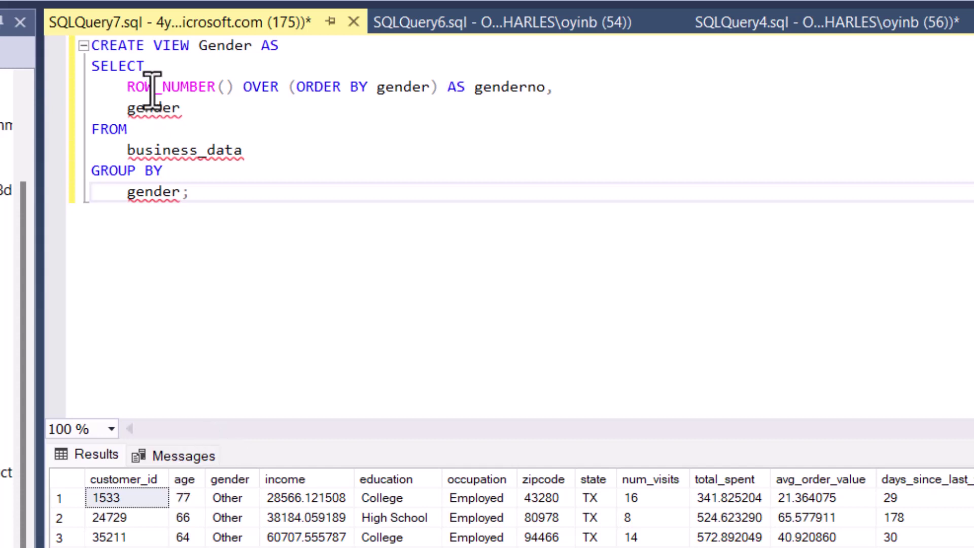
Step: Rename the view to vDimGender and make it read from dbo.business_data
{"action": "left_click", "coordinate": [205, 53]}
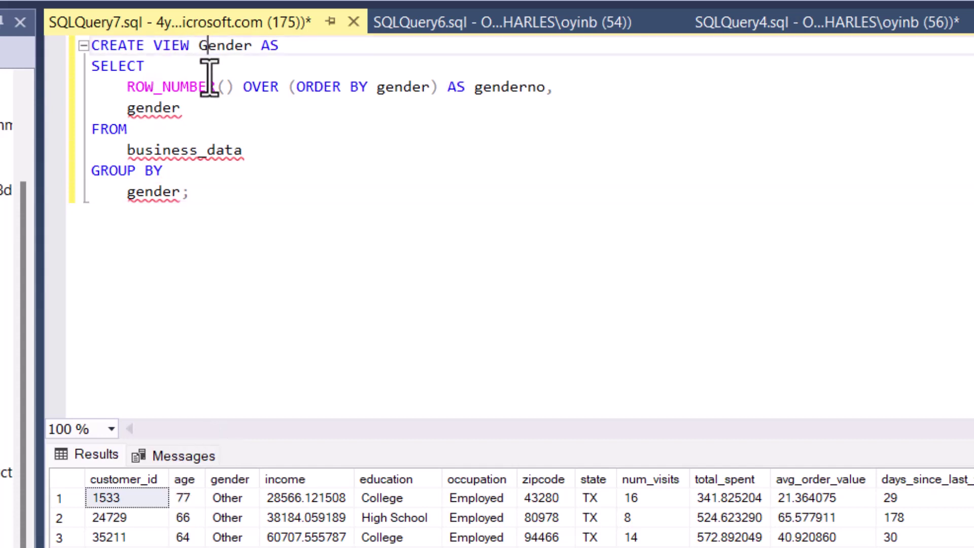
{"action": "type", "text": "v"}
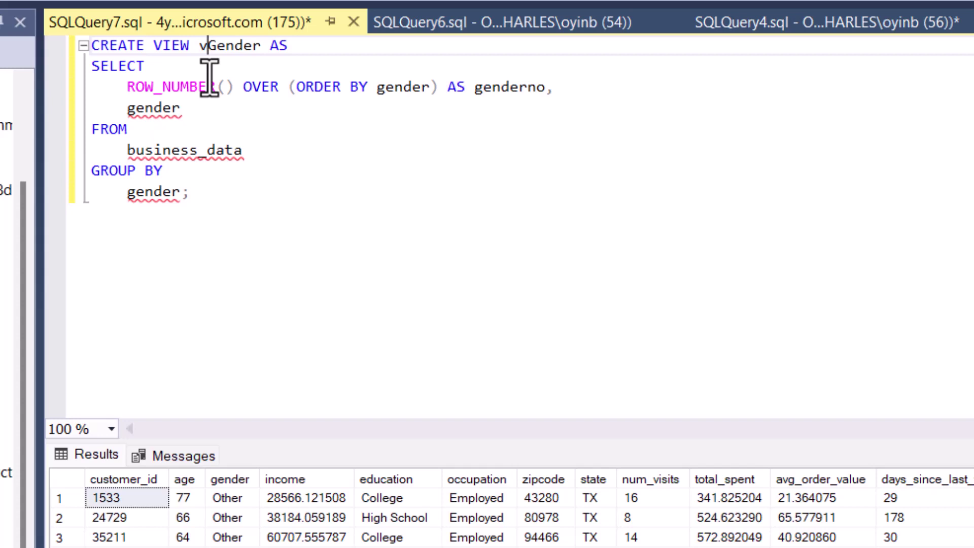
{"action": "type", "text": "Dim"}
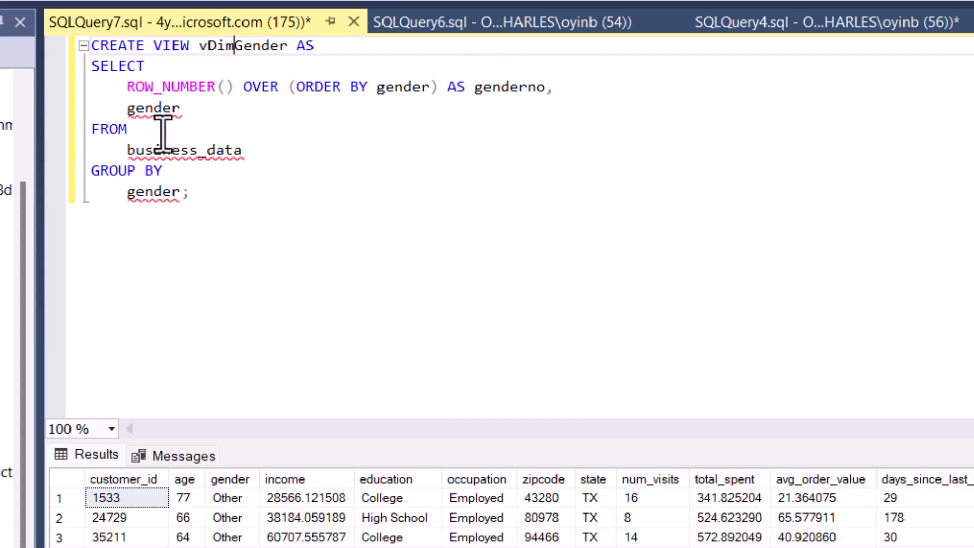
{"action": "left_click", "coordinate": [186, 150]}
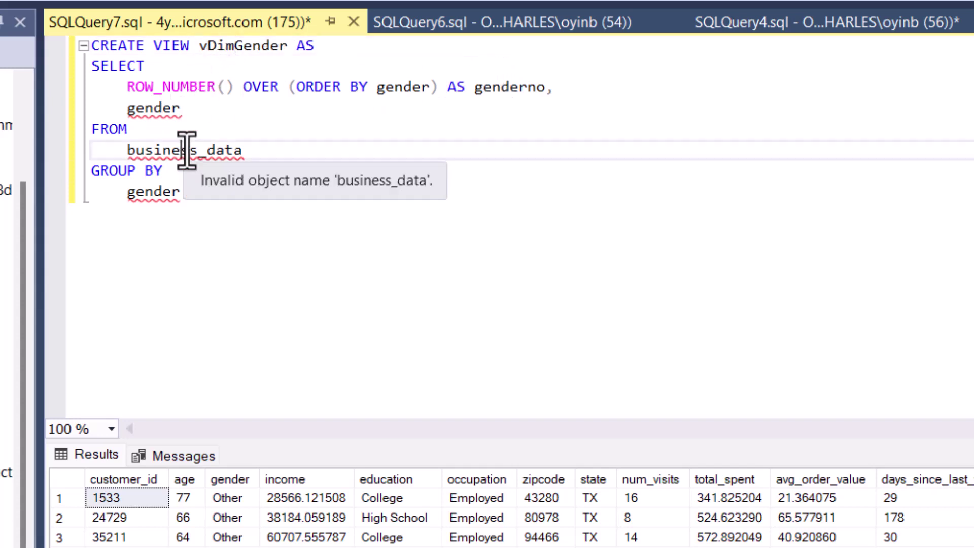
{"action": "left_click", "coordinate": [132, 150]}
{"action": "type", "text": "dbo"}
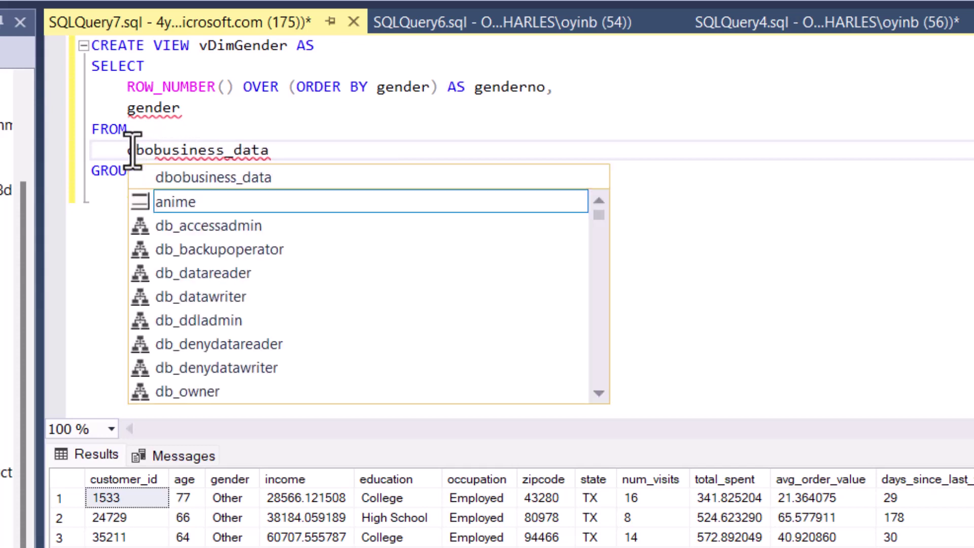
{"action": "type", "text": "."}
{"action": "left_click", "coordinate": [278, 150]}
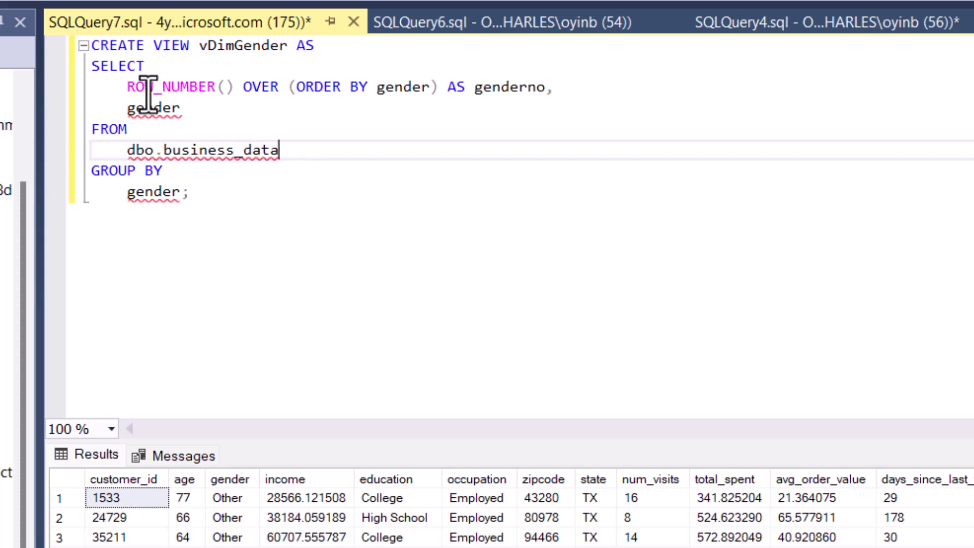
{"action": "mouse_move", "coordinate": [128, 88]}
{"action": "left_mouse_down"}
{"action": "mouse_move", "coordinate": [241, 66]}
{"action": "mouse_move", "coordinate": [422, 154]}
{"action": "mouse_move", "coordinate": [423, 144]}
{"action": "left_mouse_up"}
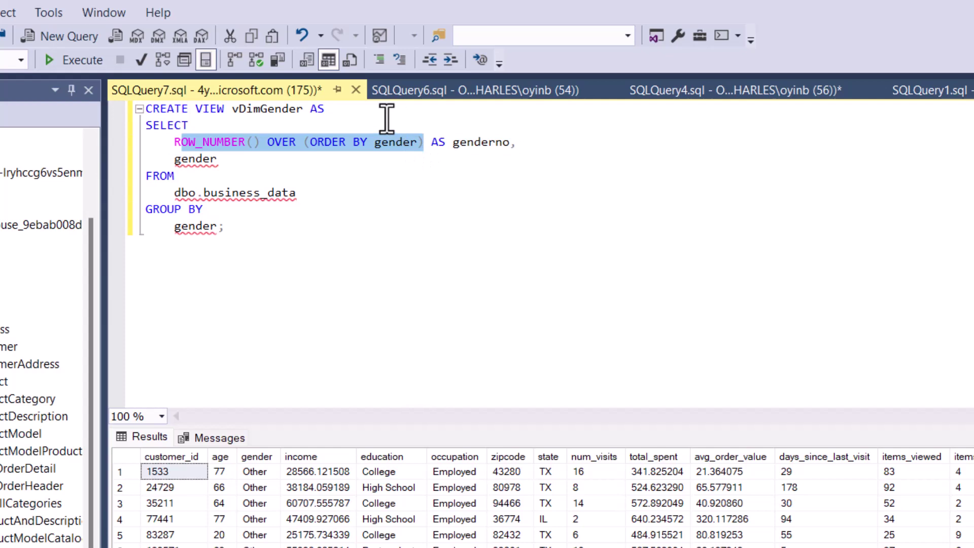
{"action": "left_click", "coordinate": [477, 142]}
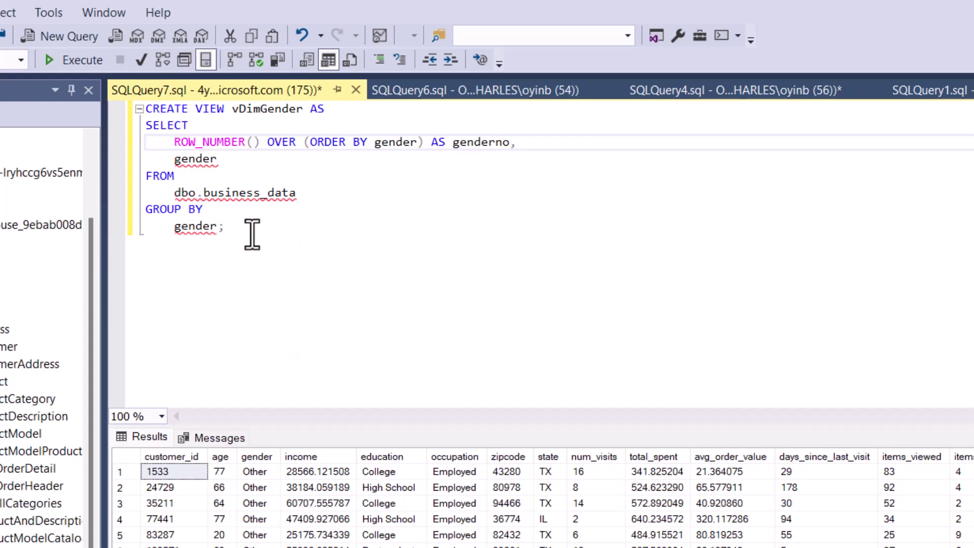
{"action": "left_click_drag", "start_coordinate": [252, 229], "coordinate": [120, 109]}
Step: Execute the CREATE VIEW statement and expand Views to reveal dbo.vDimGender
{"action": "left_click", "coordinate": [76, 59]}
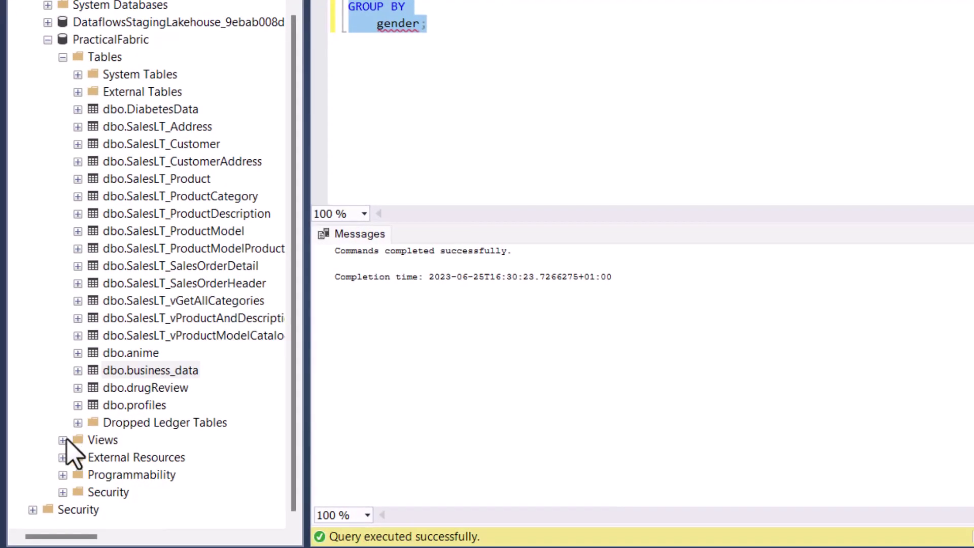
{"action": "left_click", "coordinate": [61, 441]}
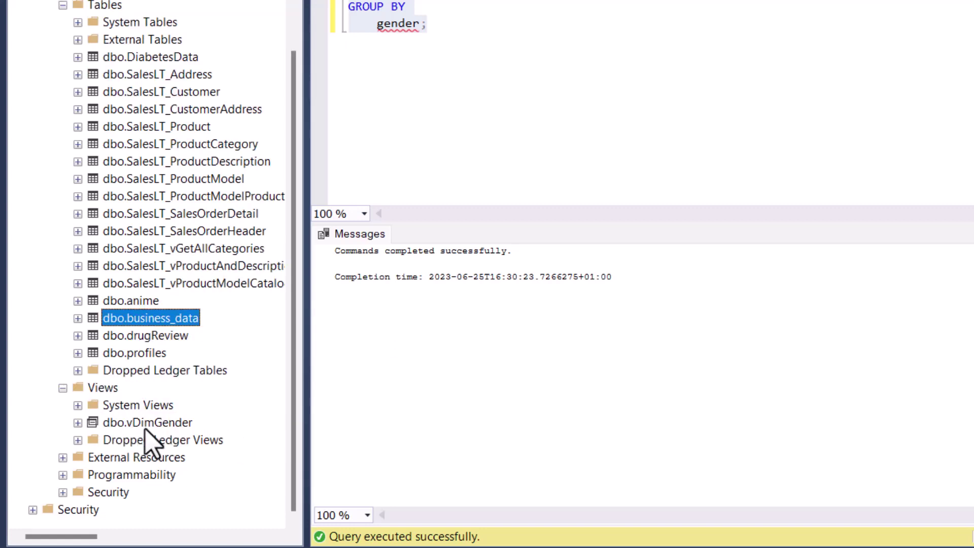
Step: Select the top 1000 rows of dbo.vDimGender, then return to the Fabric window
{"action": "left_click", "coordinate": [157, 426]}
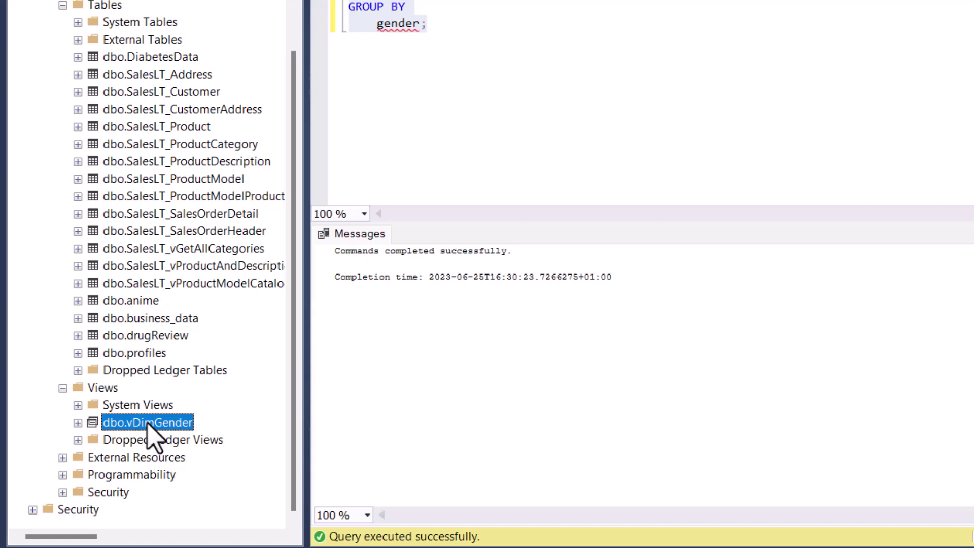
{"action": "right_click", "coordinate": [149, 425]}
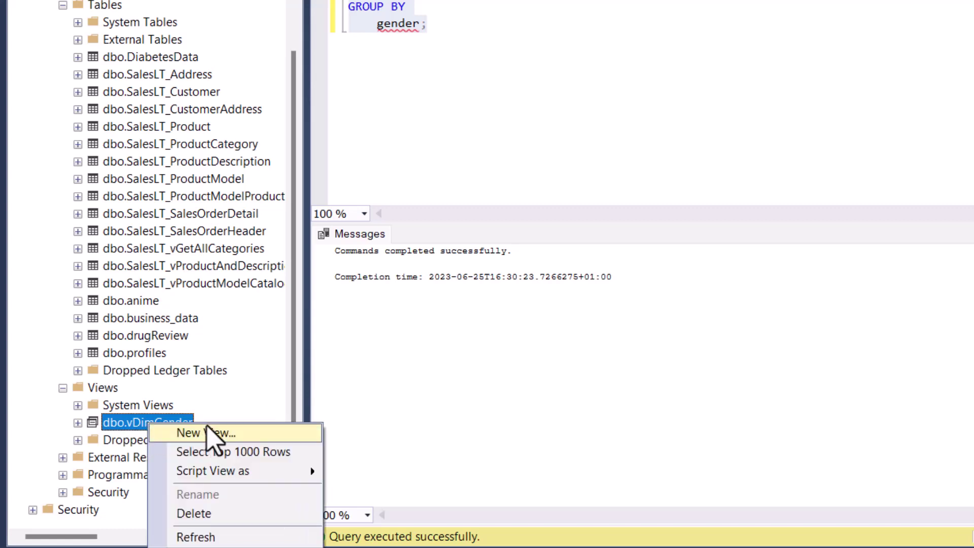
{"action": "left_click", "coordinate": [260, 453]}
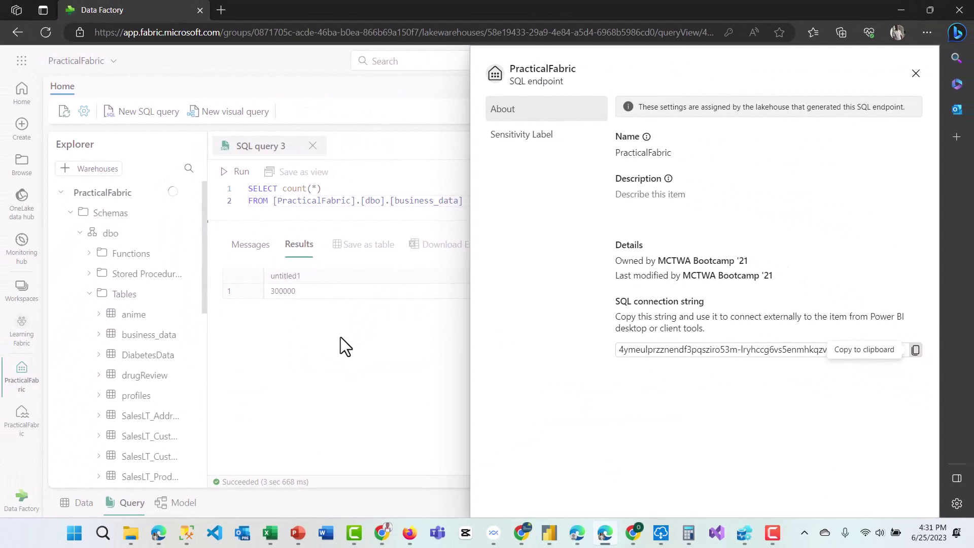
{"action": "left_click", "coordinate": [340, 336]}
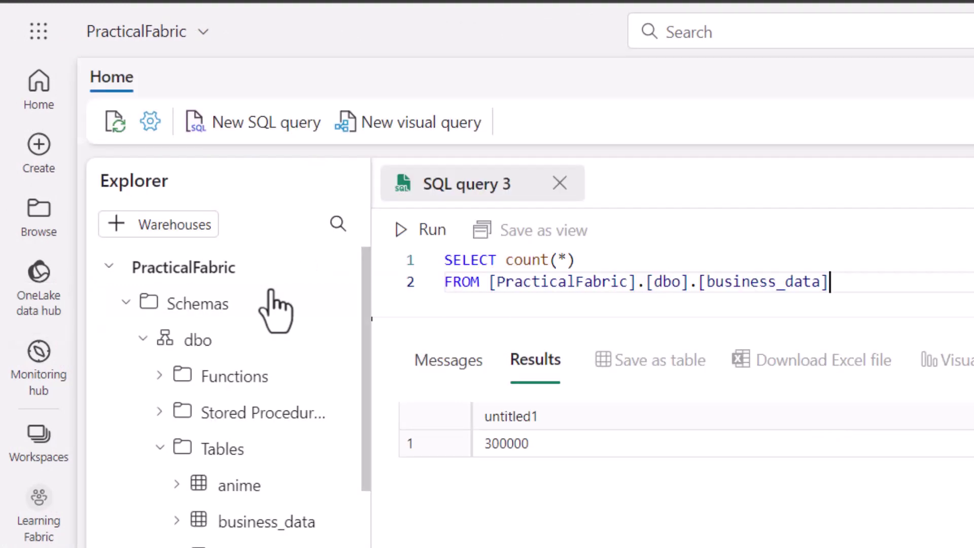
{"action": "mouse_move", "coordinate": [222, 449]}
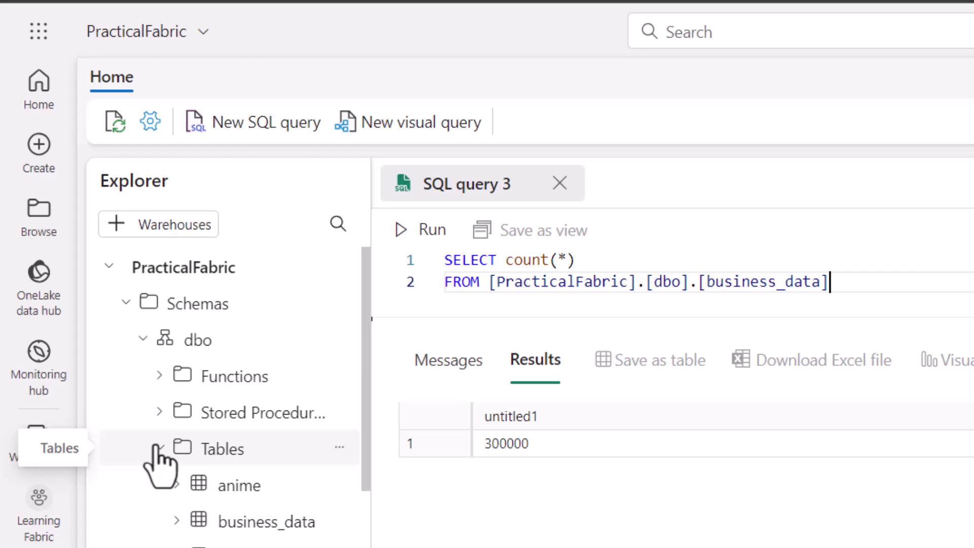
Step: Expand Views and rewrite the query as SELECT * FROM vDimGender
{"action": "left_click", "coordinate": [159, 448]}
{"action": "left_click", "coordinate": [160, 411]}
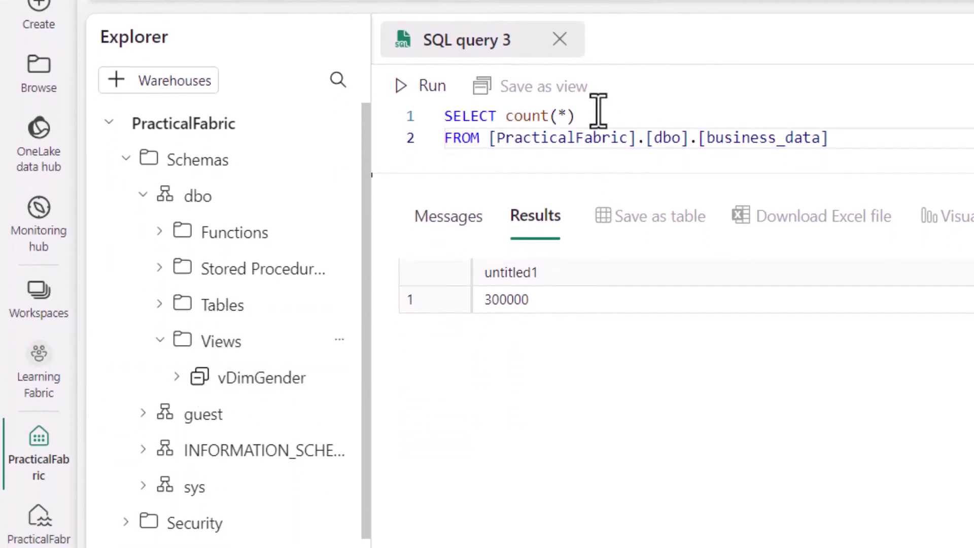
{"action": "left_click_drag", "start_coordinate": [580, 114], "coordinate": [508, 114]}
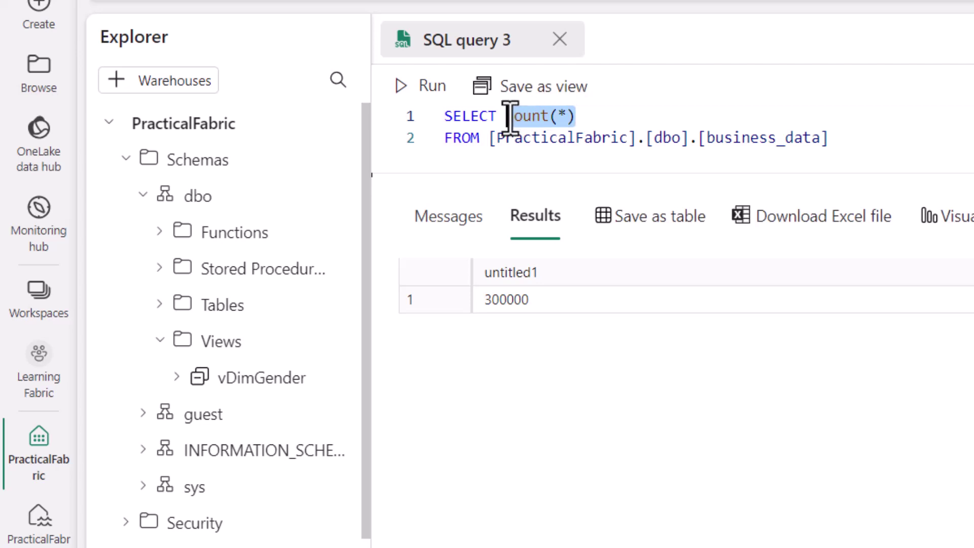
{"action": "type", "text": "*"}
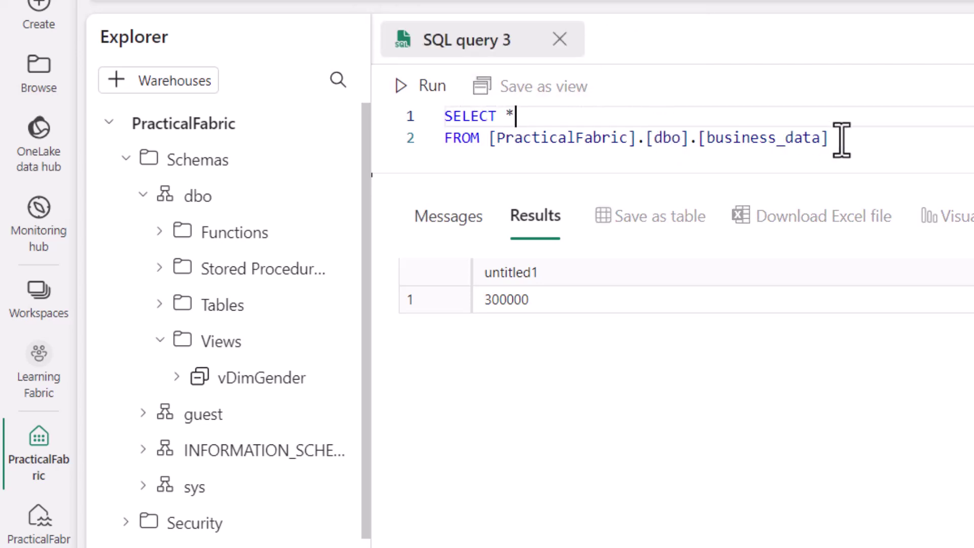
{"action": "left_click_drag", "start_coordinate": [841, 138], "coordinate": [499, 148]}
{"action": "key", "text": "BackSpace"}
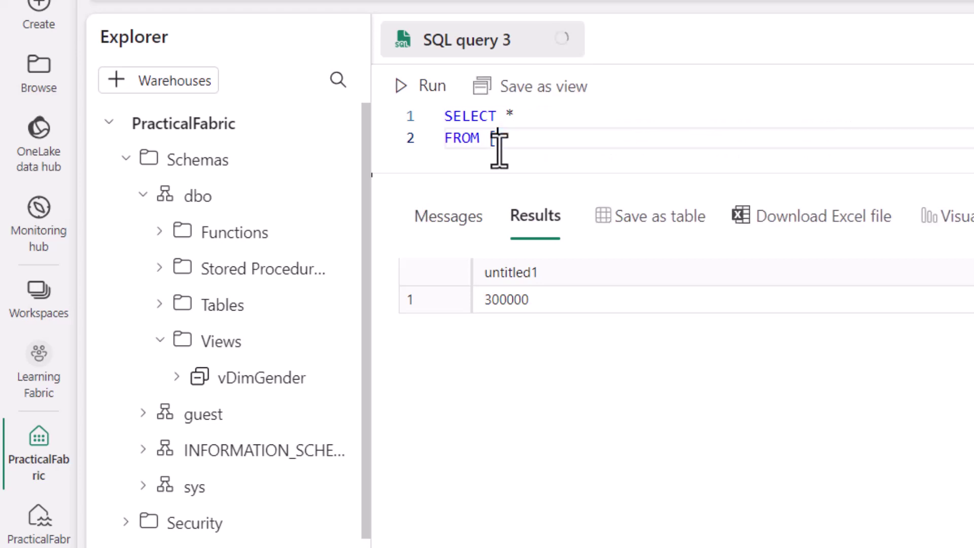
{"action": "type", "text": "v"}
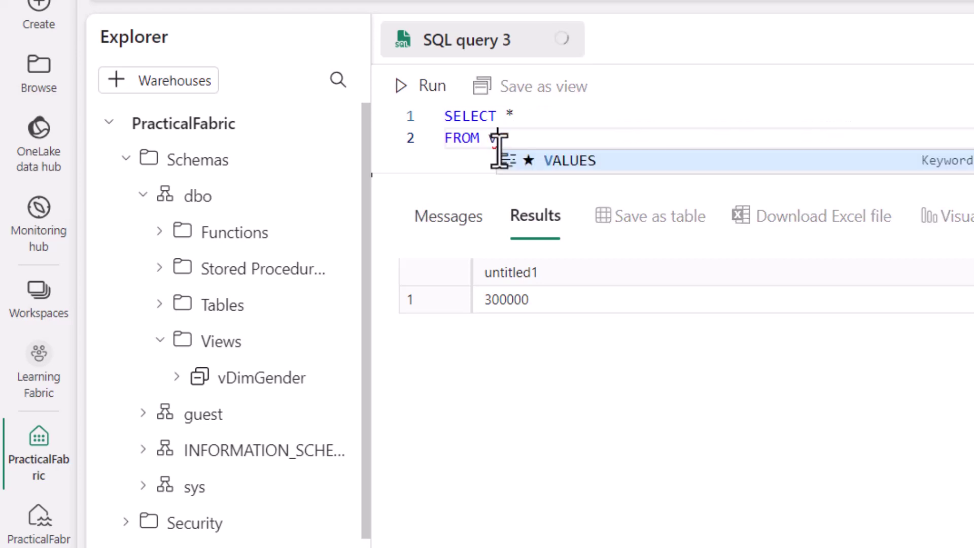
{"action": "type", "text": "Dim"}
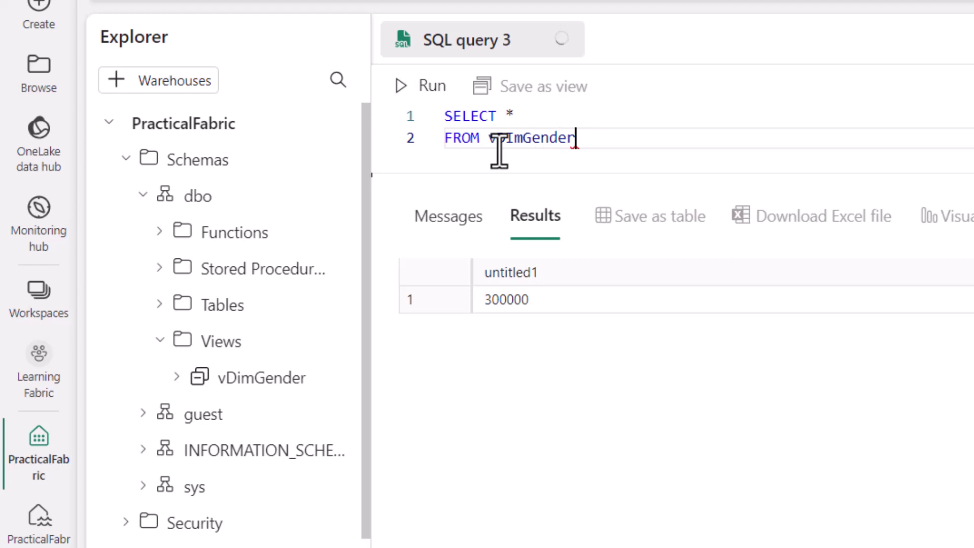
Step: Run the query and fix the miscapitalised letter in vDimGender
{"action": "left_click", "coordinate": [426, 88]}
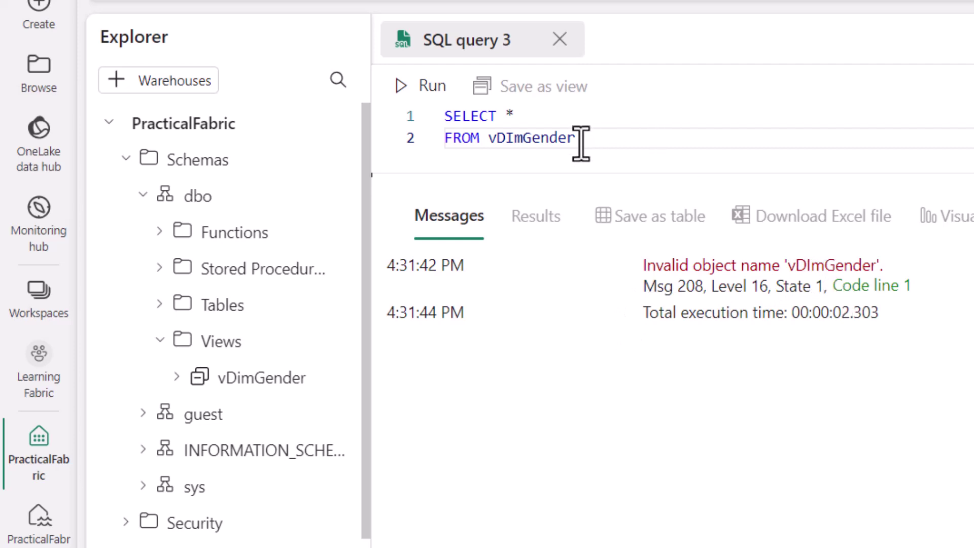
{"action": "left_click", "coordinate": [506, 138]}
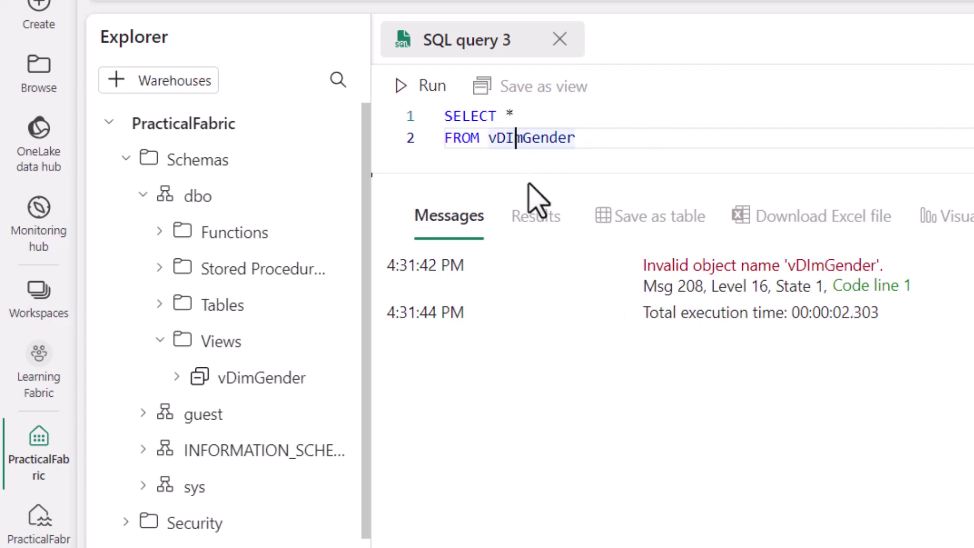
{"action": "key", "text": "BackSpace"}
{"action": "type", "text": "i"}
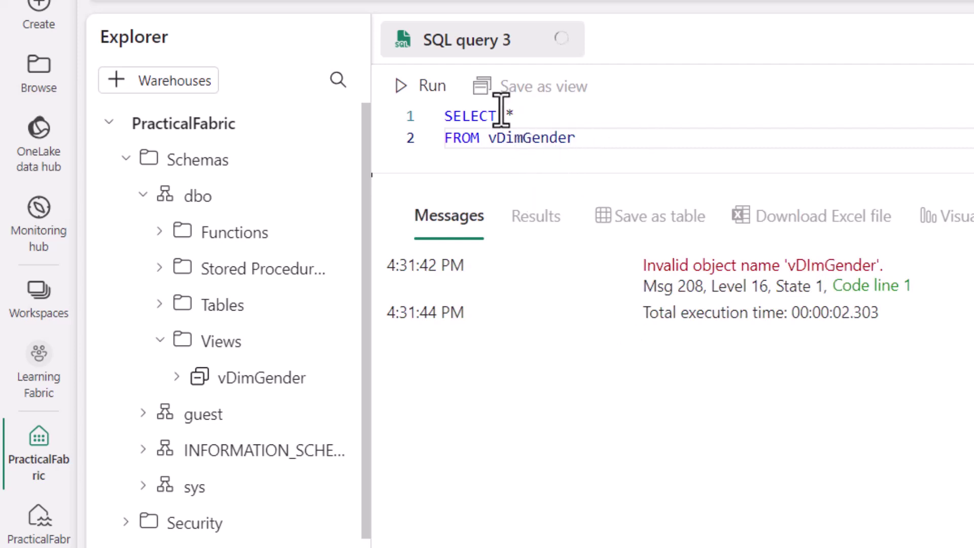
Step: Rerun the vDimGender query and narrow the genderno column to show Female, Male and Other
{"action": "left_click", "coordinate": [426, 85]}
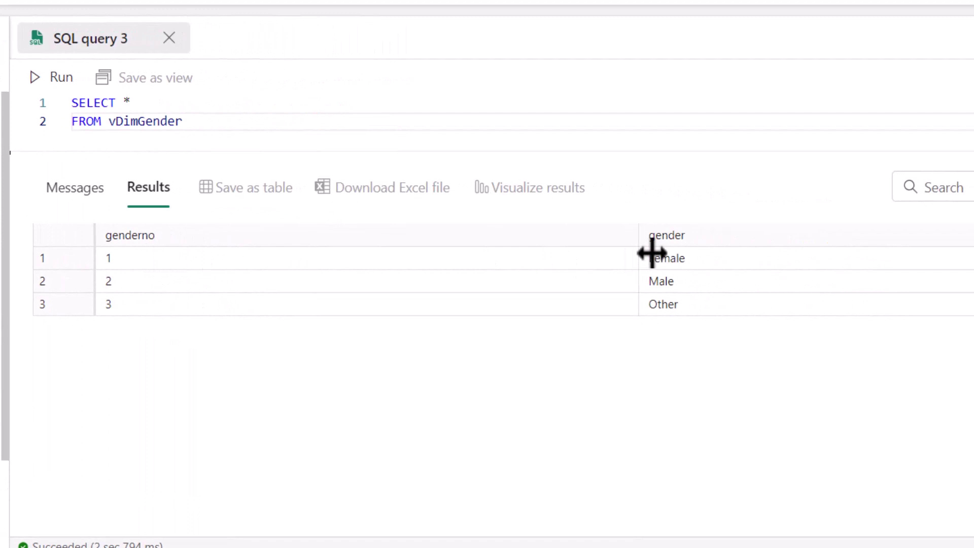
{"action": "left_click_drag", "start_coordinate": [639, 254], "coordinate": [216, 262]}
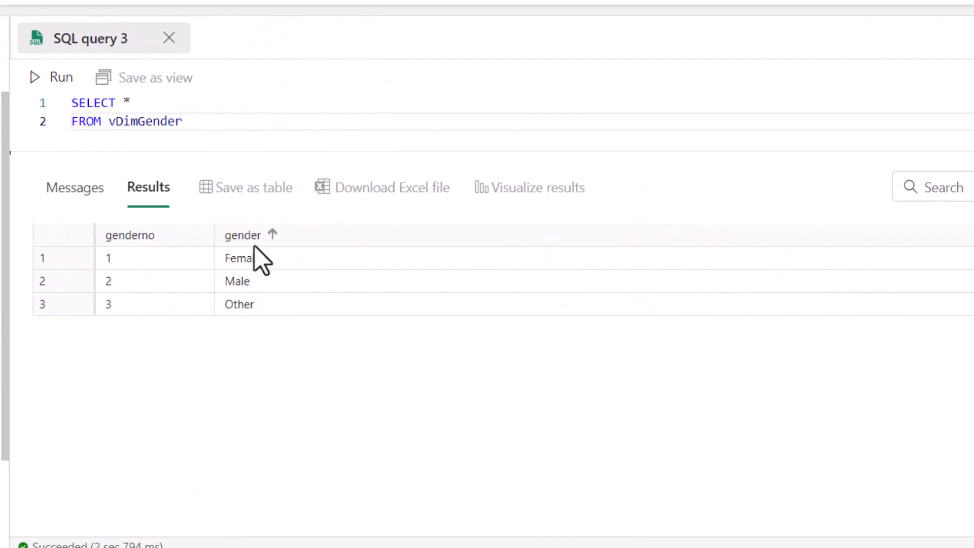
{"action": "left_click", "coordinate": [253, 263]}
{"action": "left_click", "coordinate": [256, 301]}
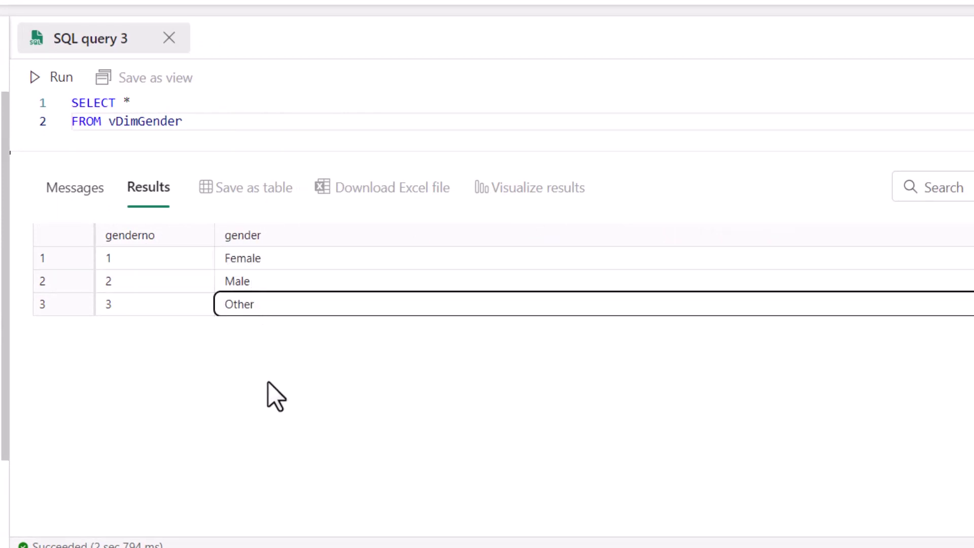
{"action": "left_click", "coordinate": [335, 376]}
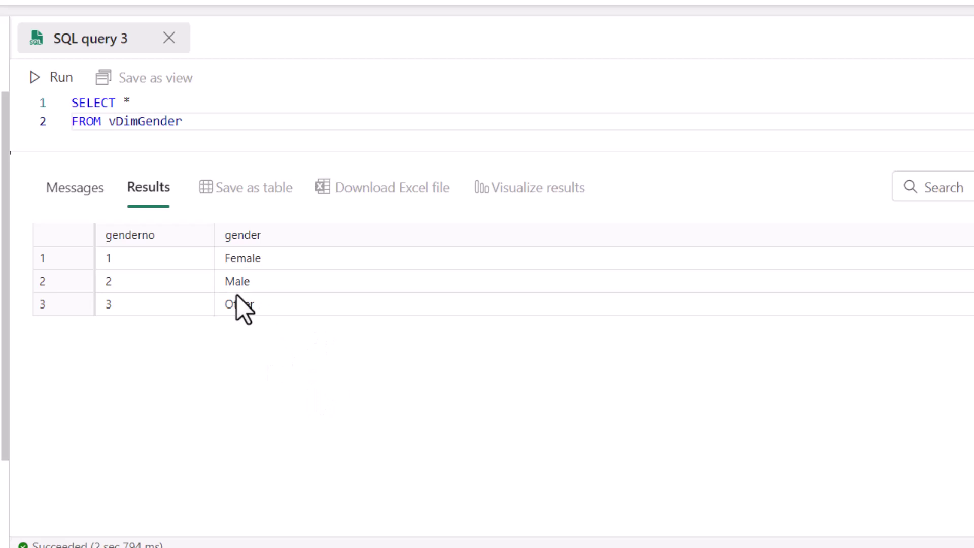